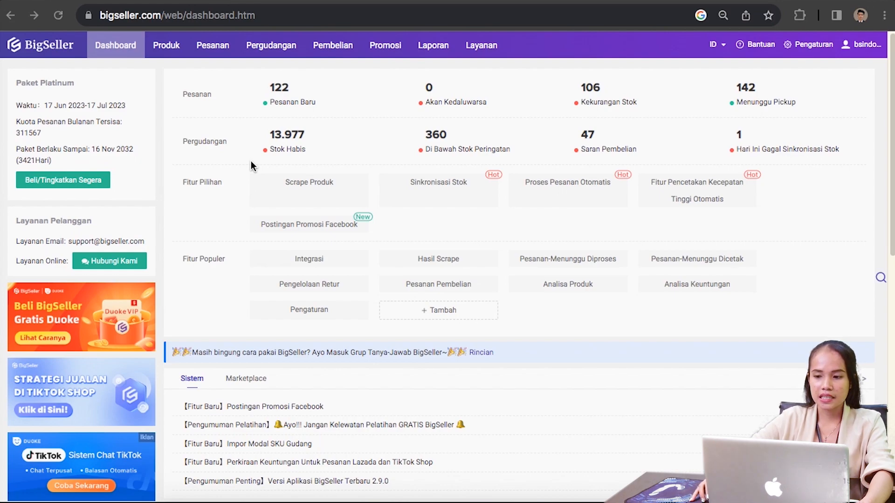
Open the restock strategy settings (Atur Strategi Stok Ulang) from the purchase suggestions page (Saran Pembelian).
click(131, 51)
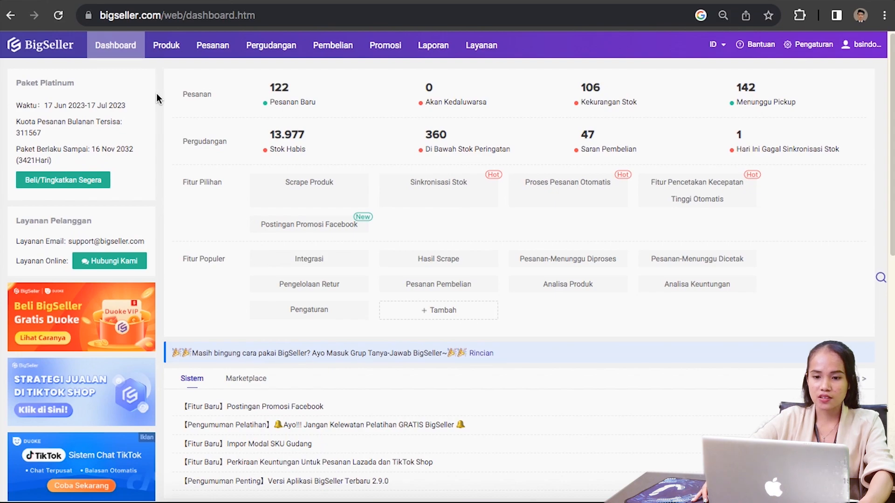
mouse_move(421, 62)
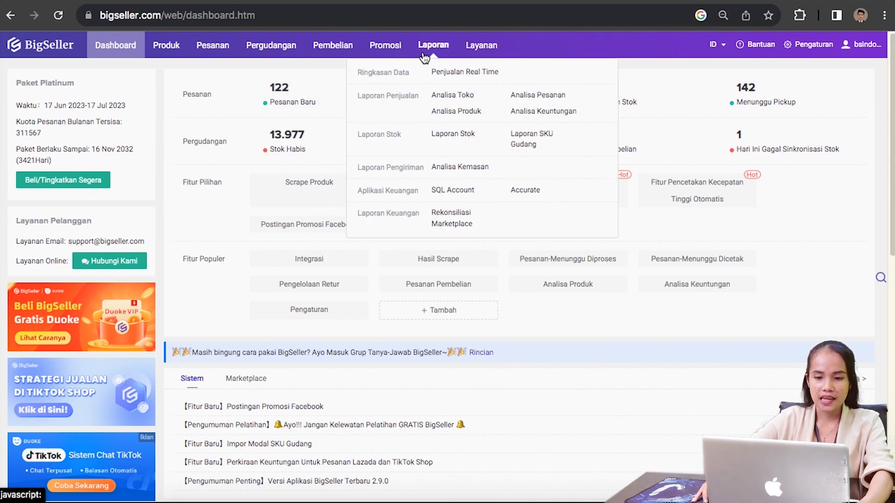
mouse_move(333, 51)
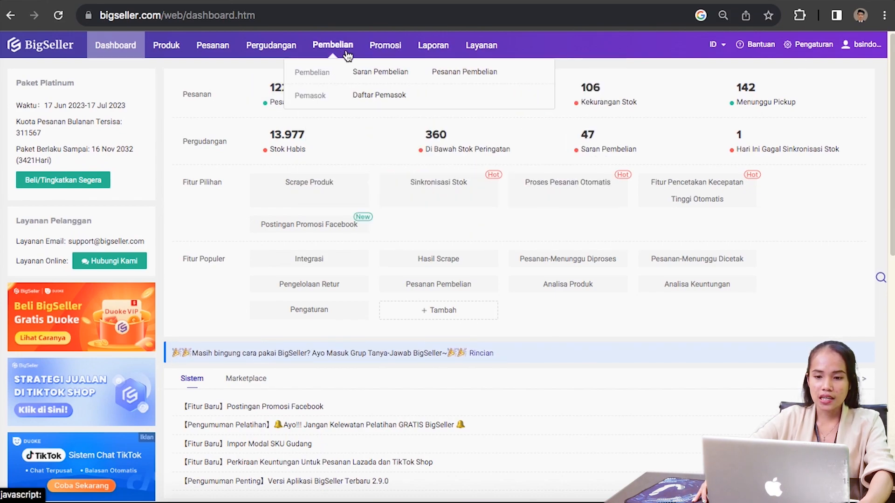
click(362, 73)
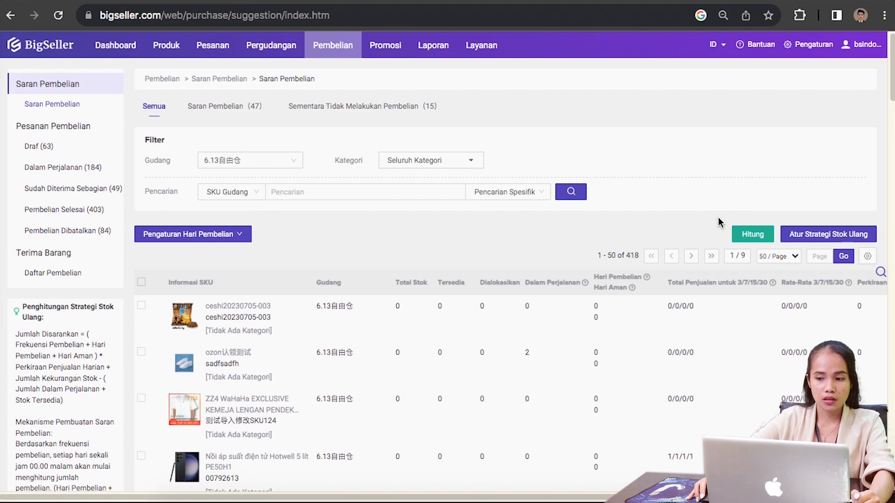
click(801, 240)
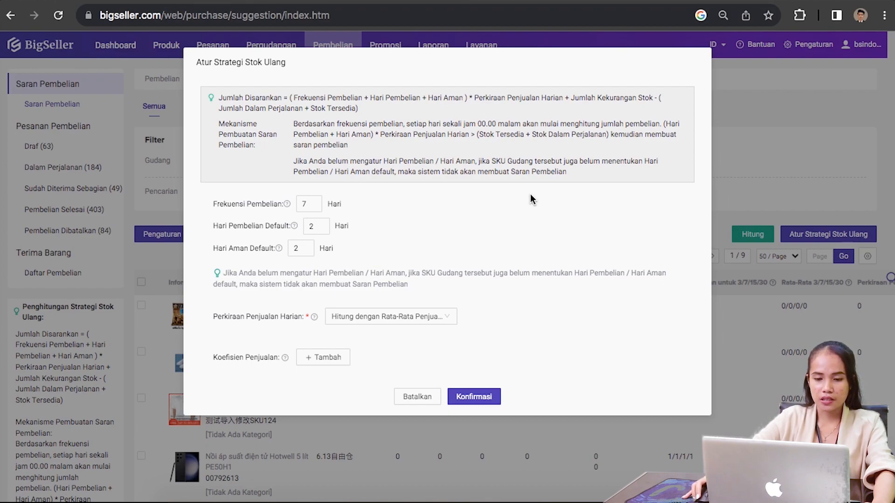
Set the purchase frequency (Frekuensi Pembelian) to 5 days and the default purchase days (Hari Pembelian Default) to 3.
click(313, 204)
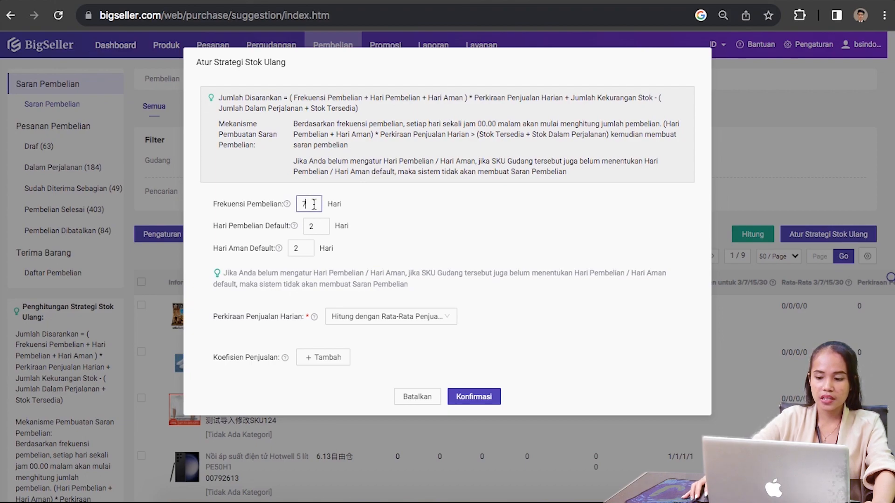
key(BackSpace)
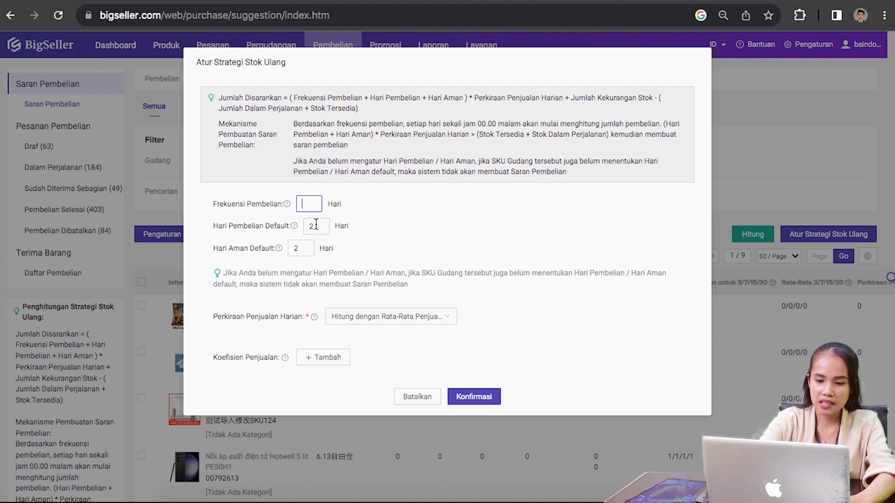
text(5)
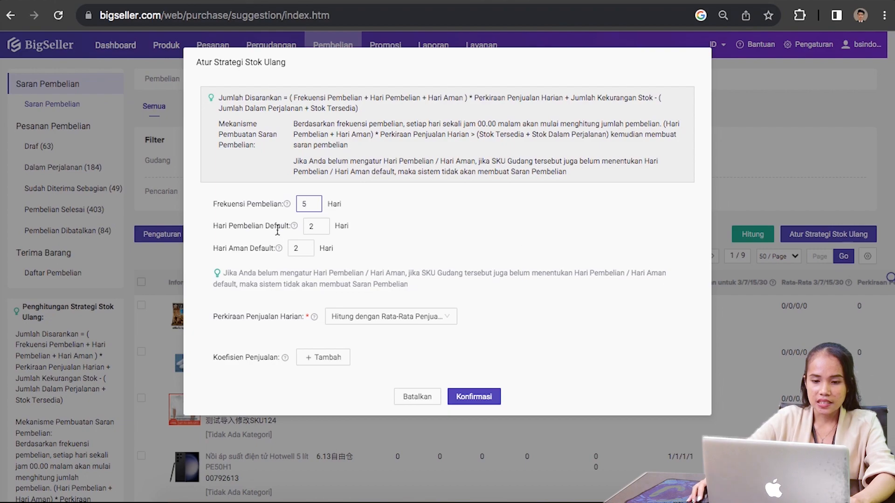
click(317, 226)
key(BackSpace)
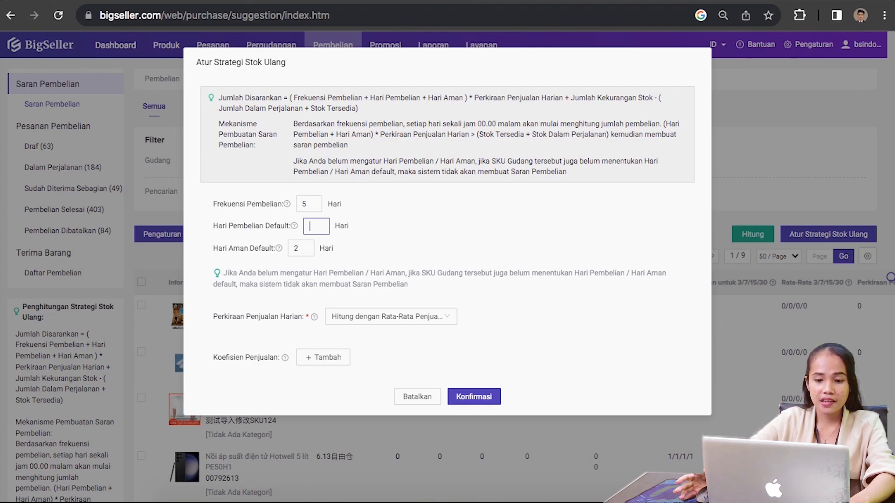
text(3)
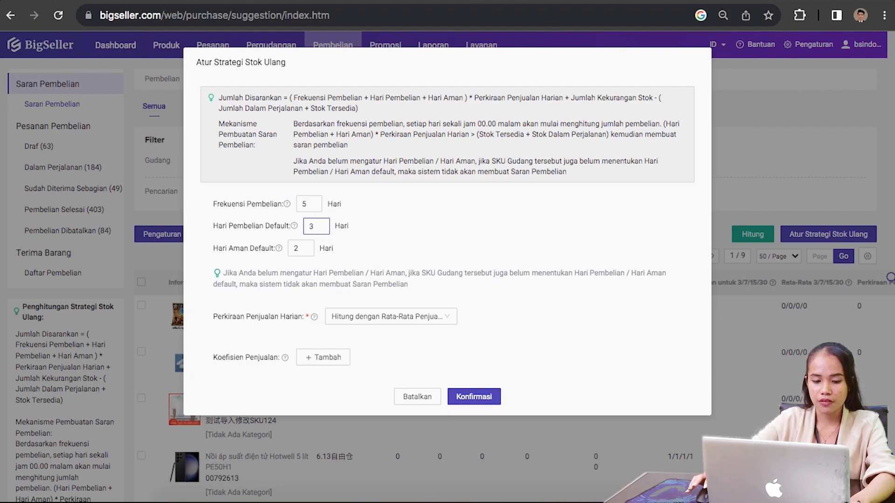
Set the default safety days (Hari Aman Default) to 2 in the restock strategy.
click(309, 248)
key(BackSpace)
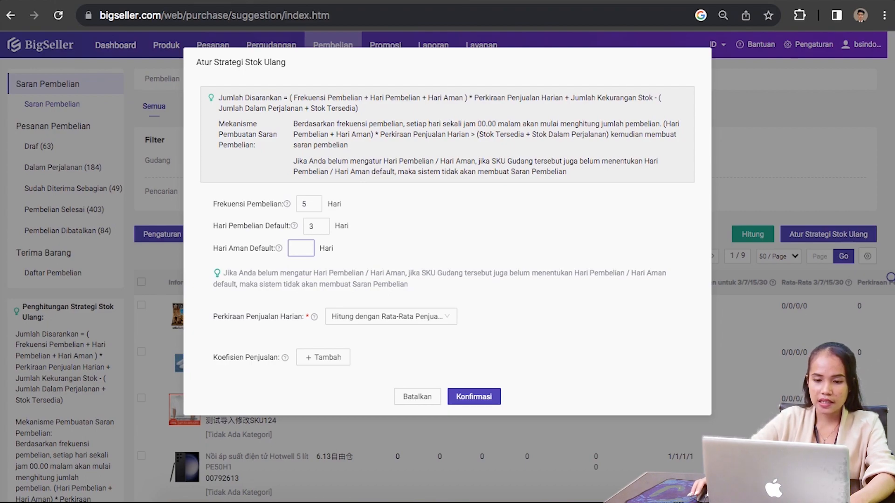
text(2)
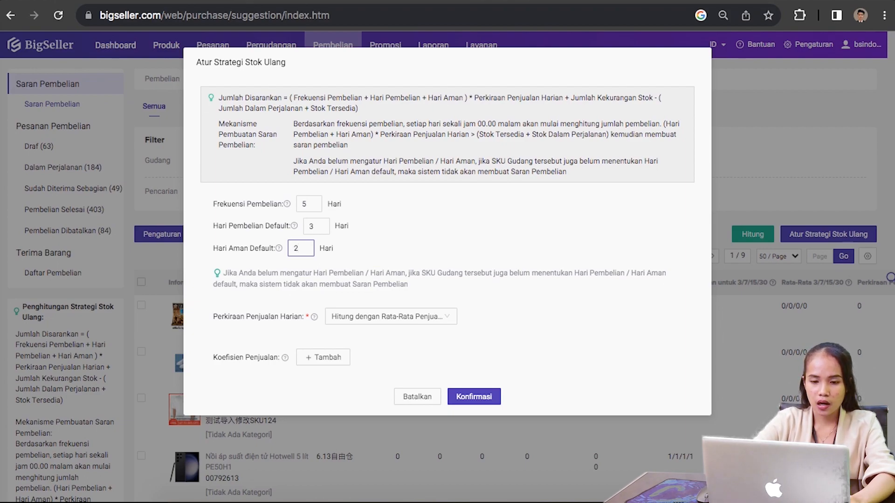
click(351, 252)
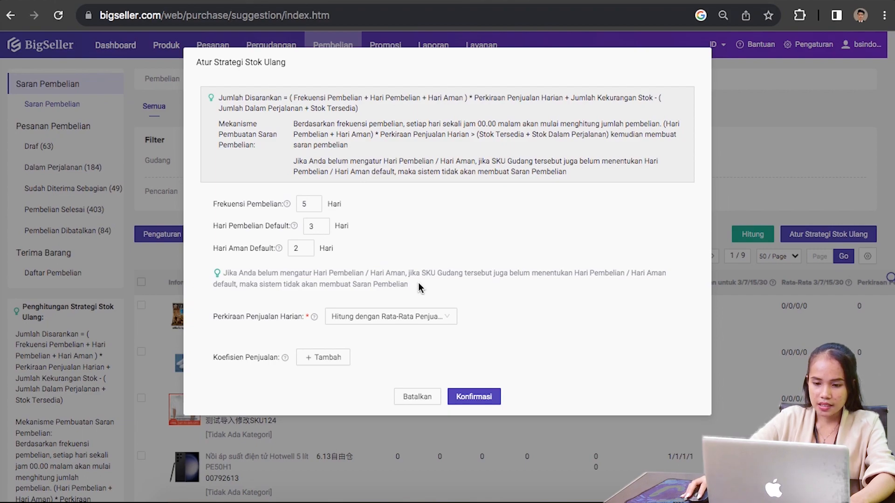
Base the daily sales estimate (Perkiraan Penjualan Harian) on Bobot Persentase Rata-Rata.
click(454, 321)
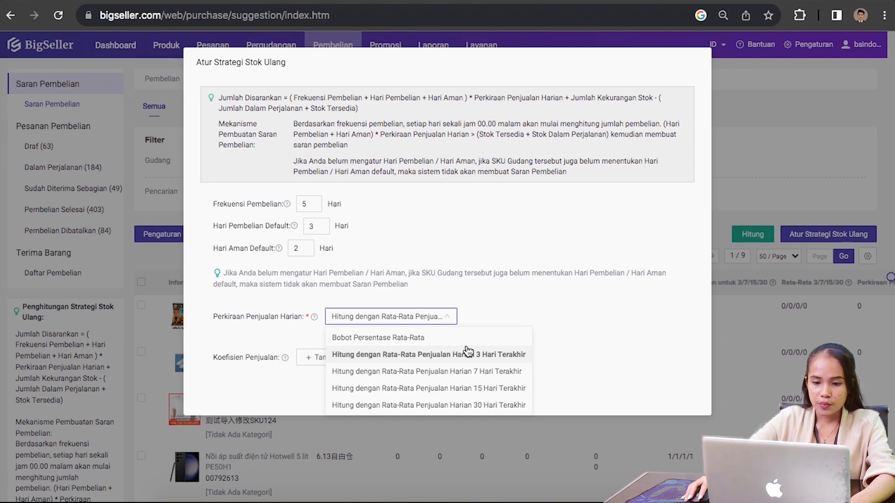
mouse_move(318, 322)
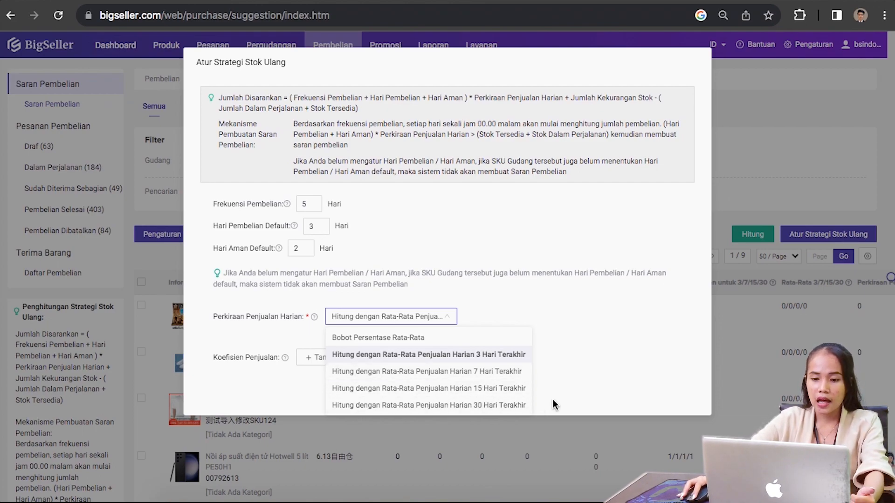
click(413, 339)
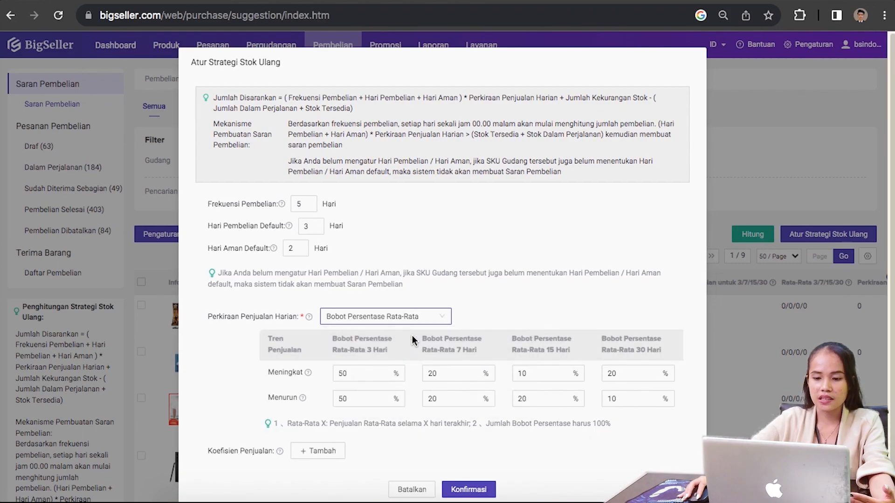
click(374, 373)
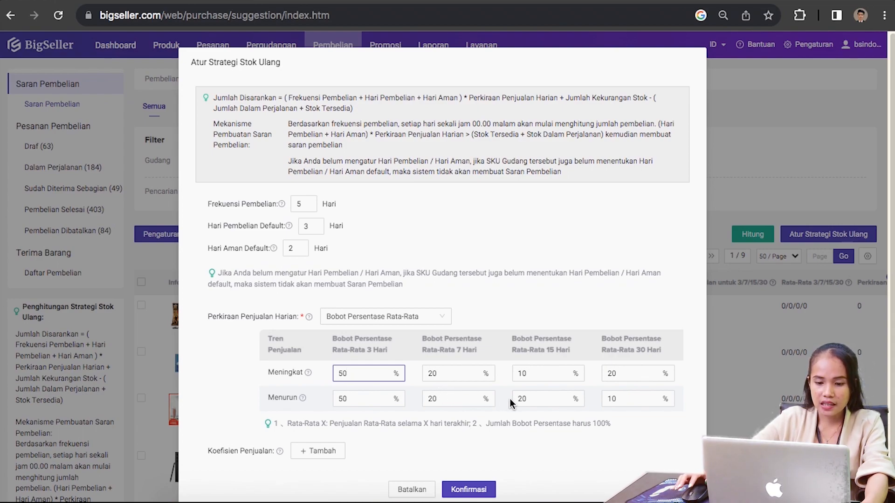
In the Menurun row, set the 3-day average weight to 10% and the 15-day average weight to 50%.
click(384, 400)
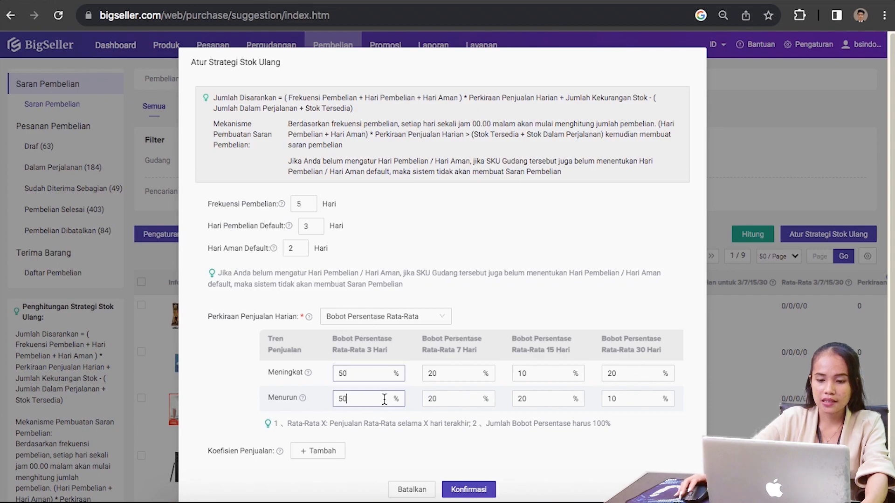
key(BackSpace)
key(BackSpace)
text(10)
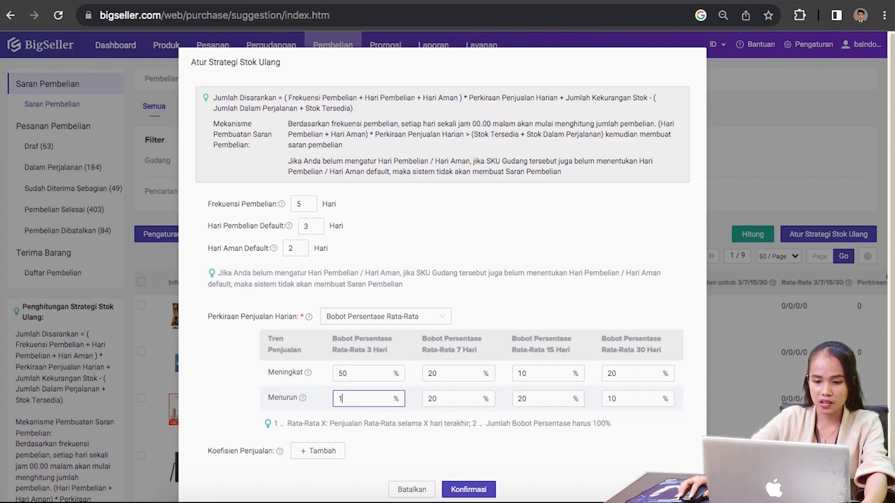
click(536, 396)
key(BackSpace)
key(BackSpace)
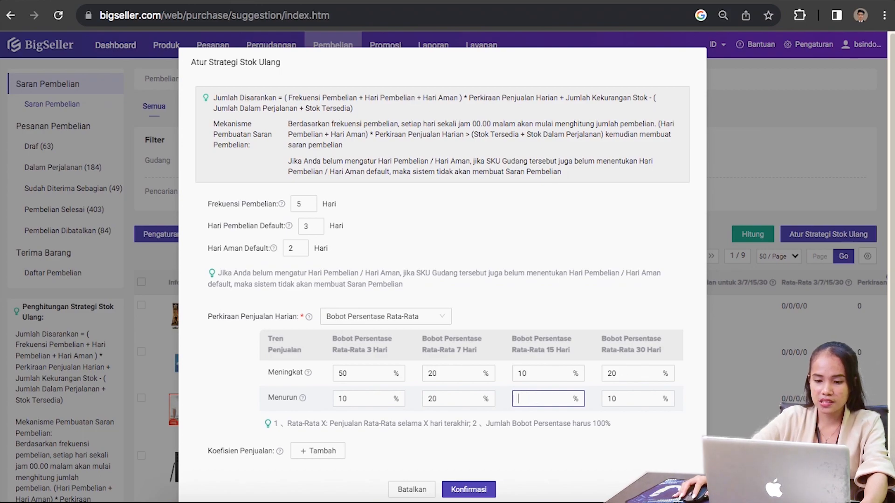
text(50)
key(BackSpace)
text(0)
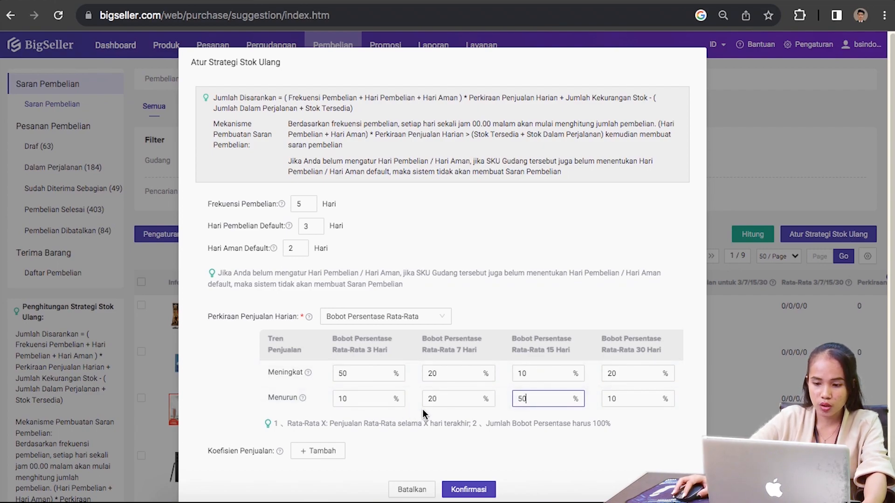
Set the Menurun row's weights back to 50% for the 3-day average and 20% for the 15-day average.
click(390, 400)
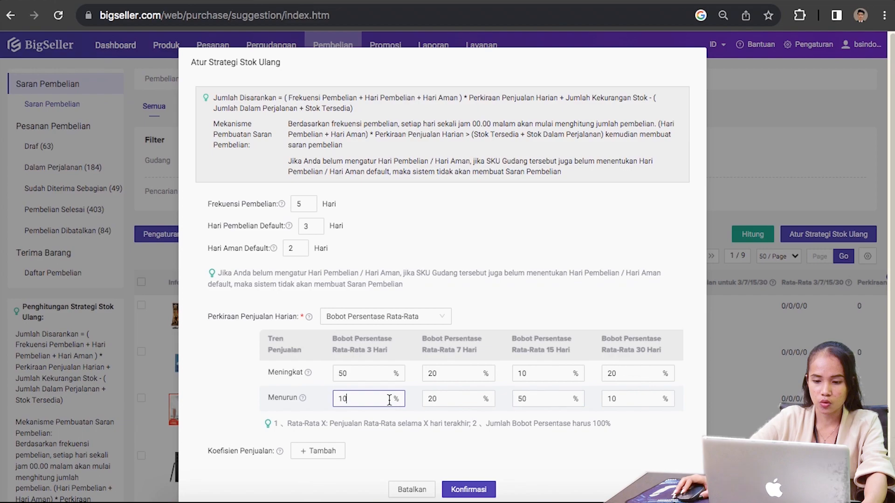
key(BackSpace)
key(BackSpace)
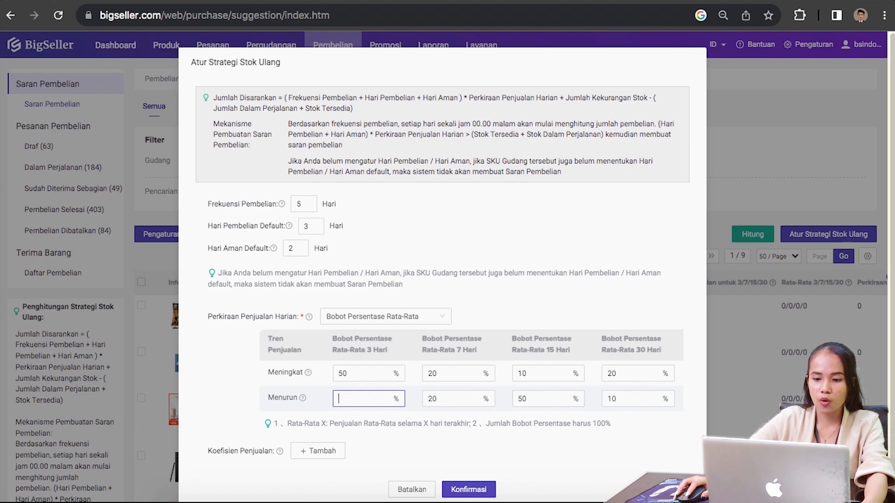
text(50)
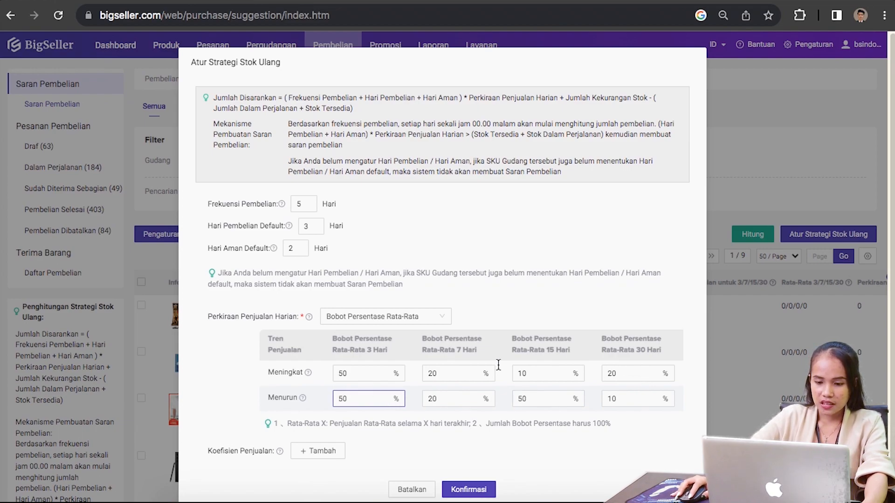
click(525, 401)
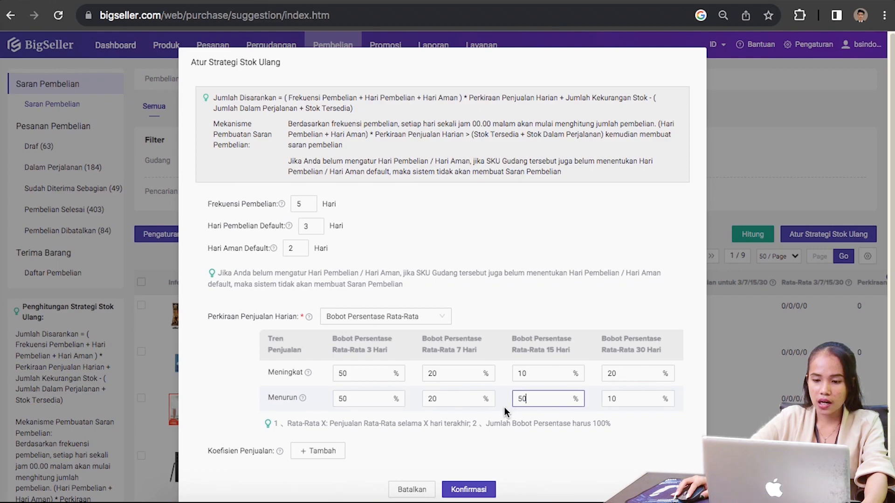
drag(528, 400, 504, 404)
key(BackSpace)
text(20)
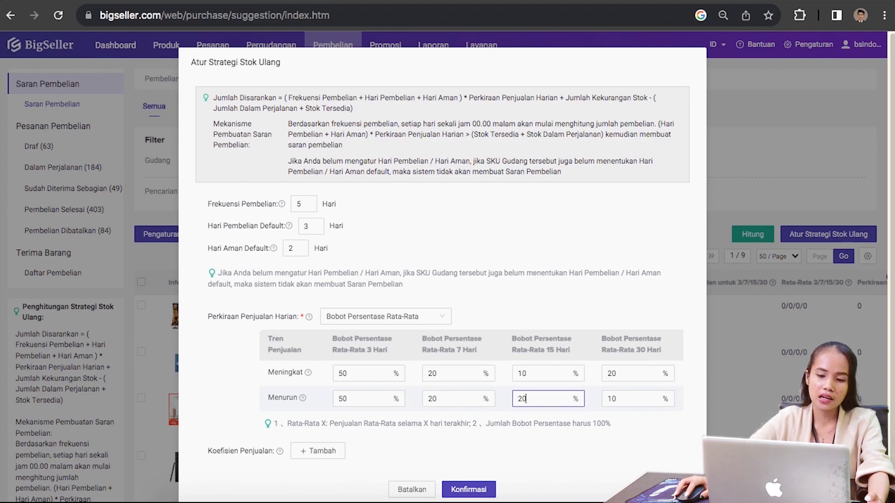
Try the 3-day and 7-day averages for the daily sales estimate, then choose Hitung dengan Rata-Rata Penjualan Harian 30 Hari Terakhir.
click(382, 318)
click(391, 359)
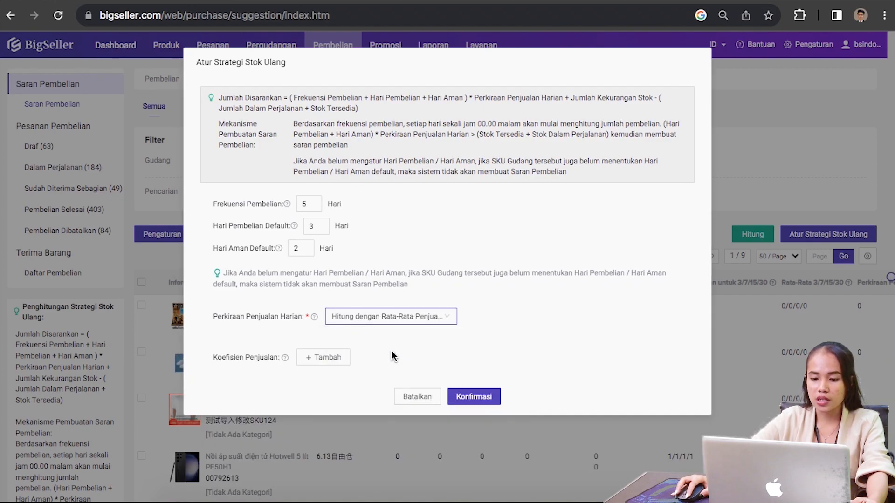
click(410, 321)
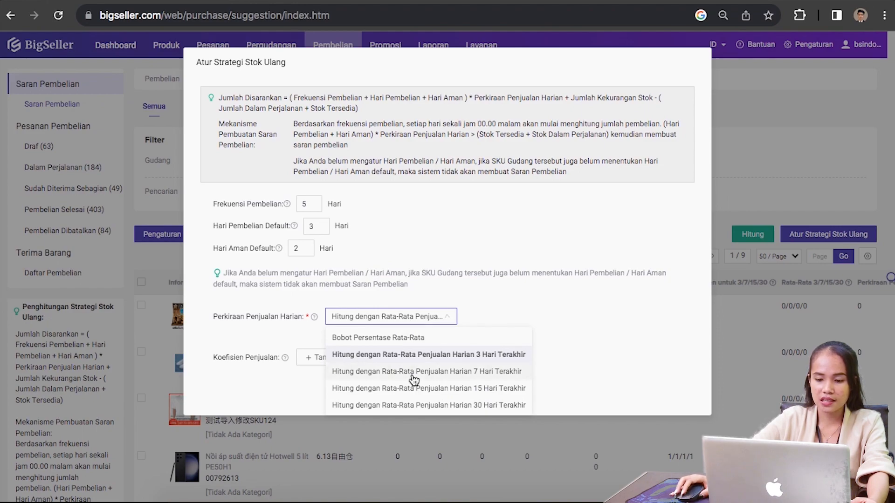
click(414, 380)
click(416, 323)
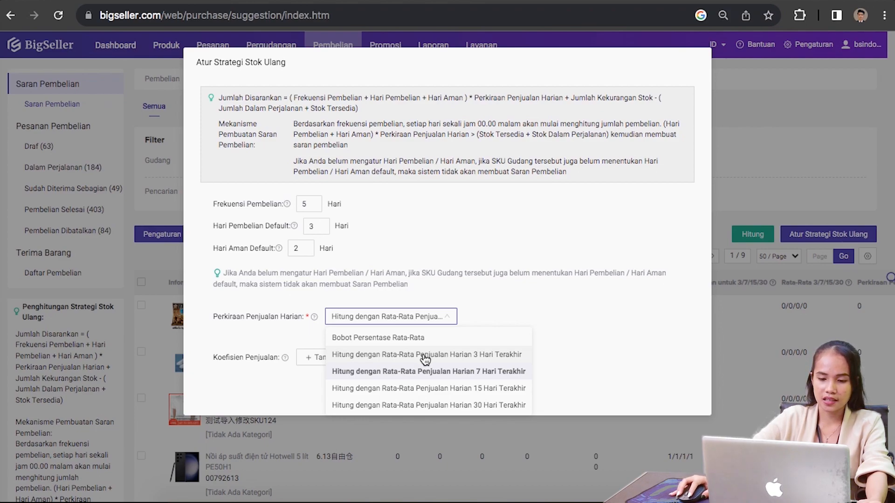
click(425, 405)
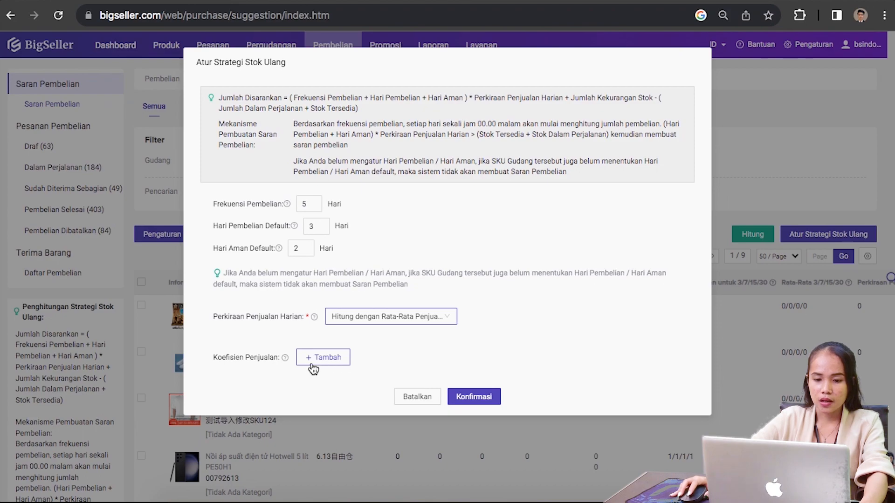
Add a sales coefficient (Koefisien Penjualan) period starting on 05 Jul 2023.
mouse_move(285, 359)
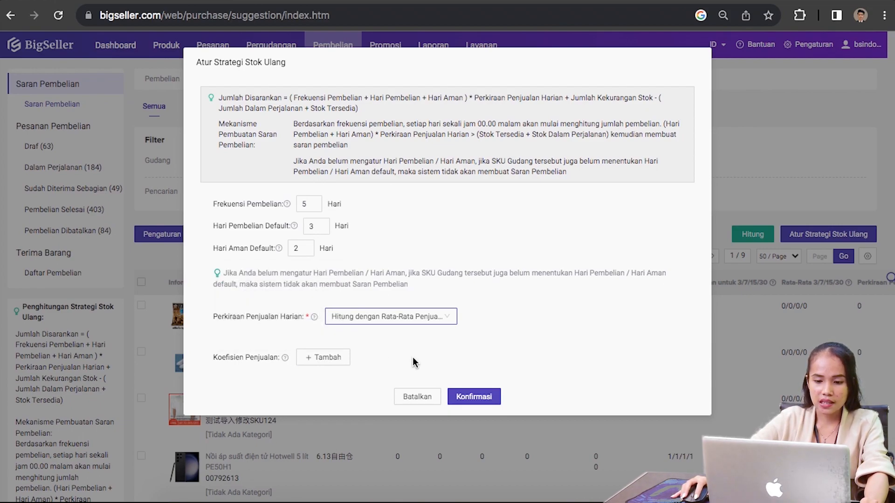
click(325, 364)
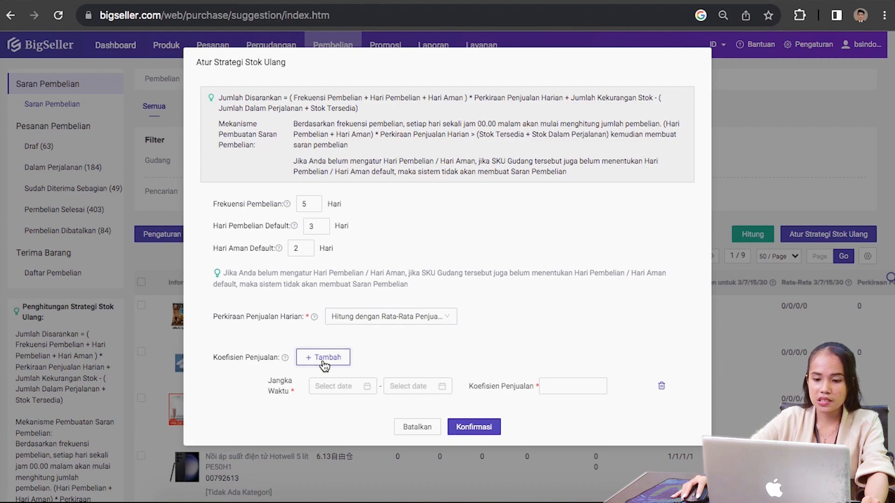
click(370, 389)
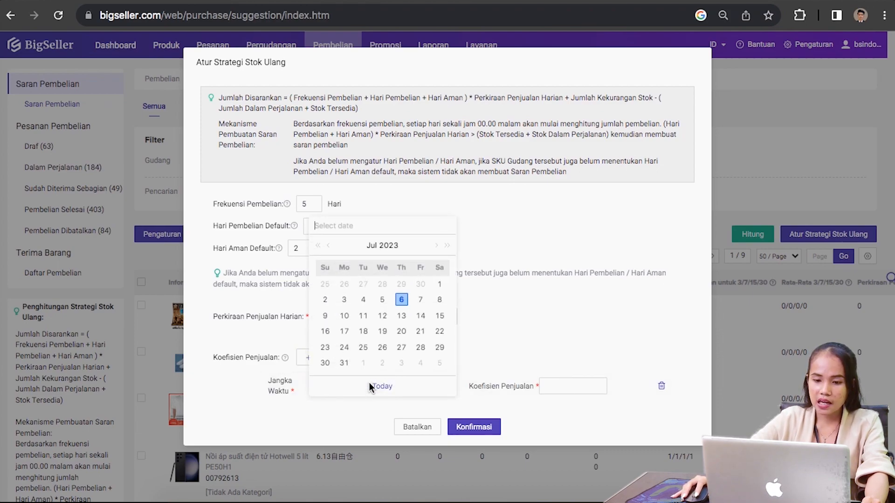
click(383, 301)
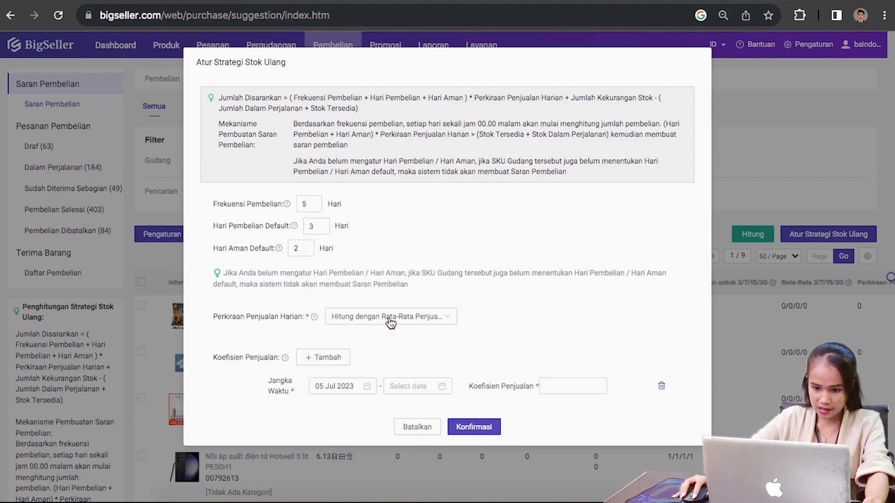
Set the sales coefficient period's end date to 31 Jul 2023.
click(444, 386)
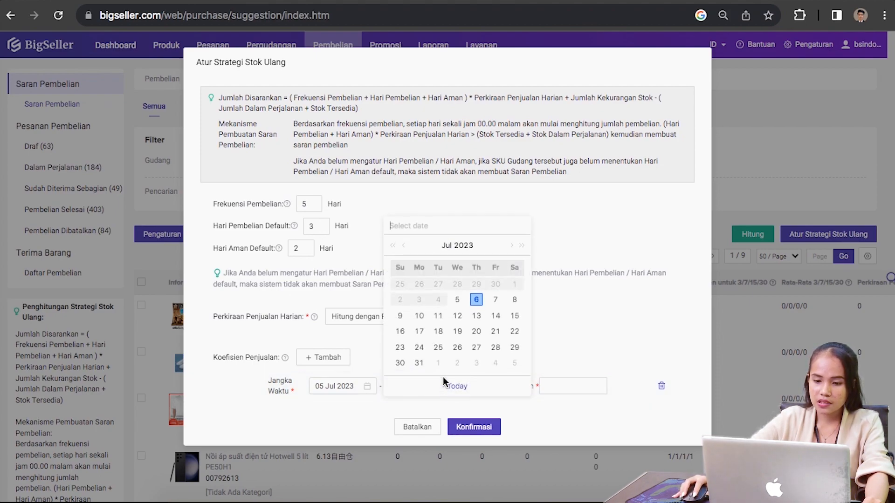
click(511, 249)
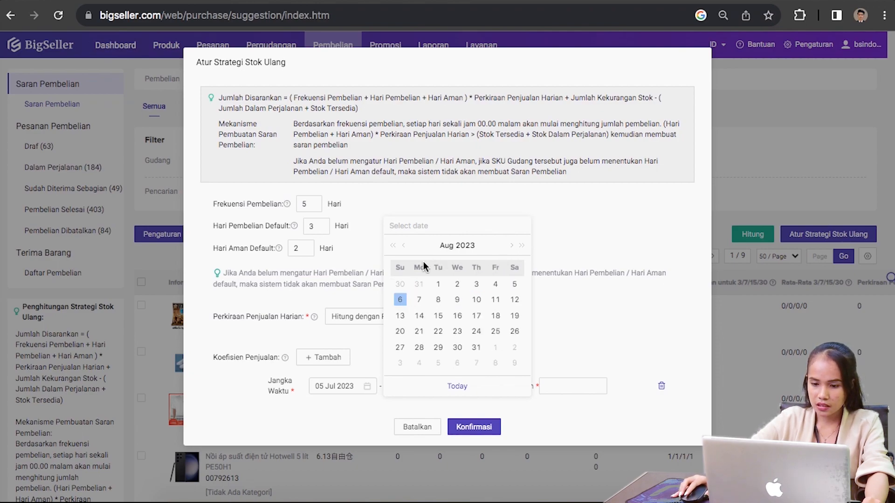
click(403, 248)
click(419, 363)
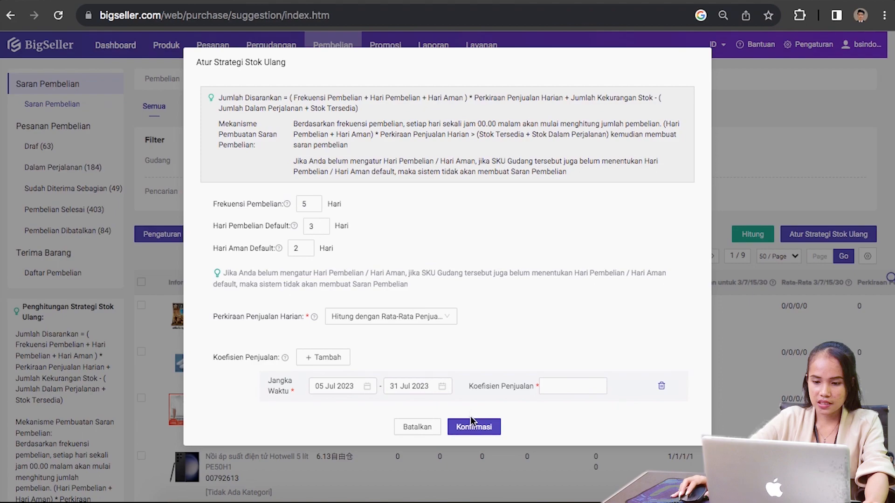
click(542, 389)
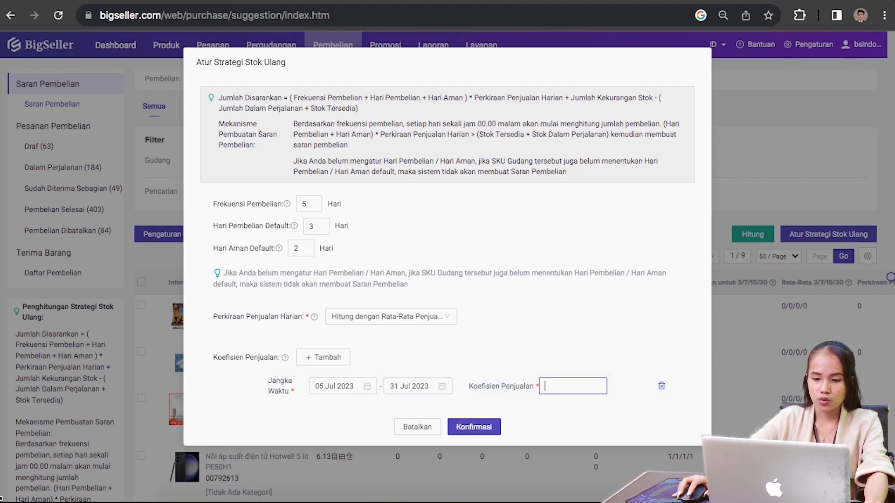
Change the sales coefficient period's end date to 31 Aug 2023.
click(442, 387)
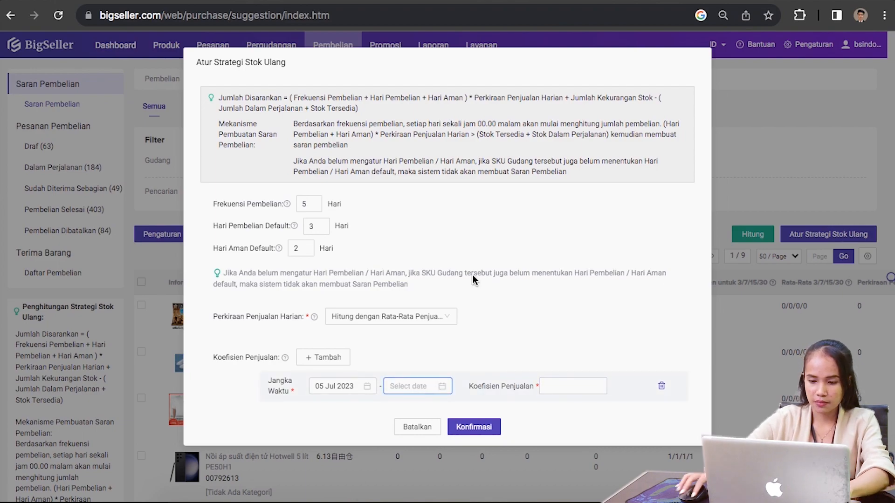
click(442, 387)
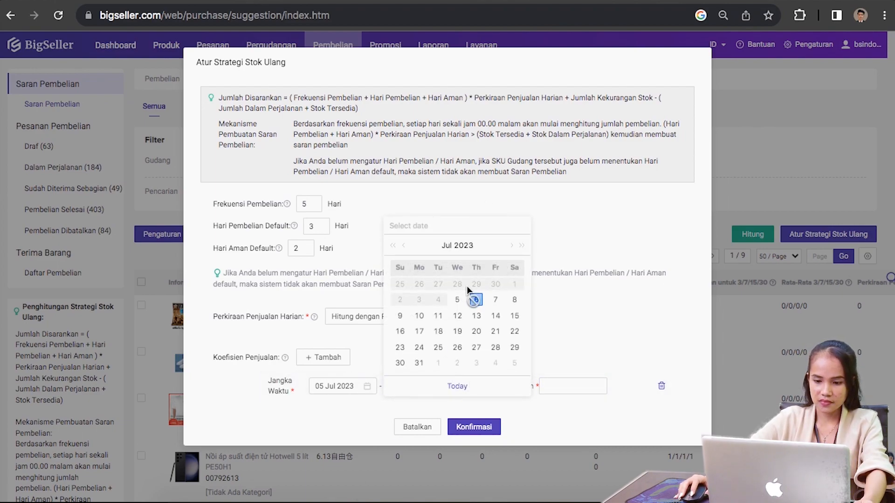
click(511, 246)
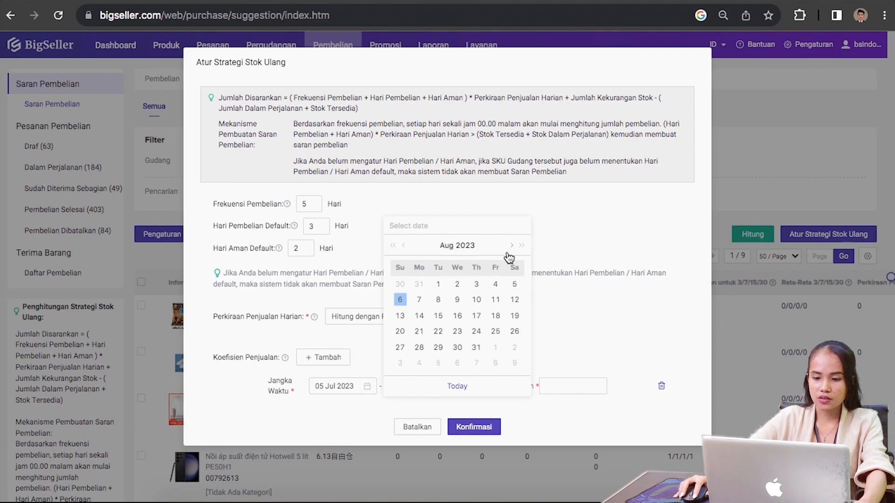
click(476, 347)
Set the period's Koefisien Penjualan to 0,5 and save the restock strategy, confirming the recalculation with the new strategy.
click(546, 387)
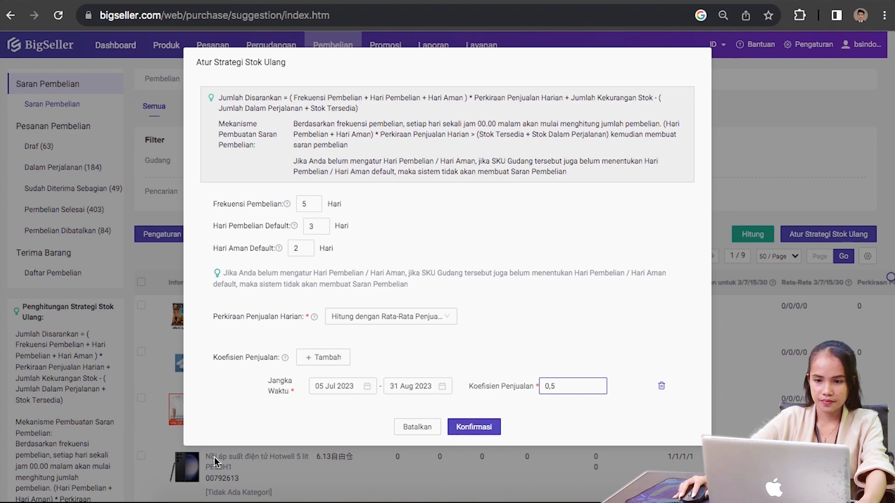
text(0,5)
click(471, 427)
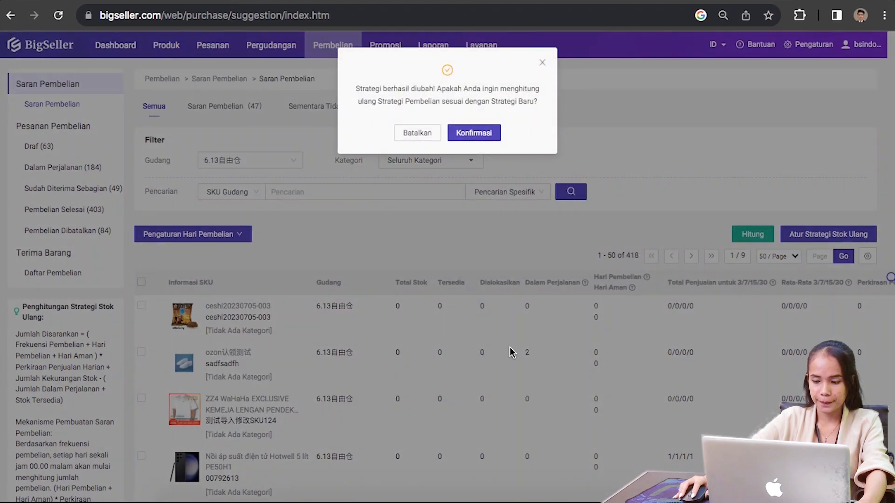
click(489, 135)
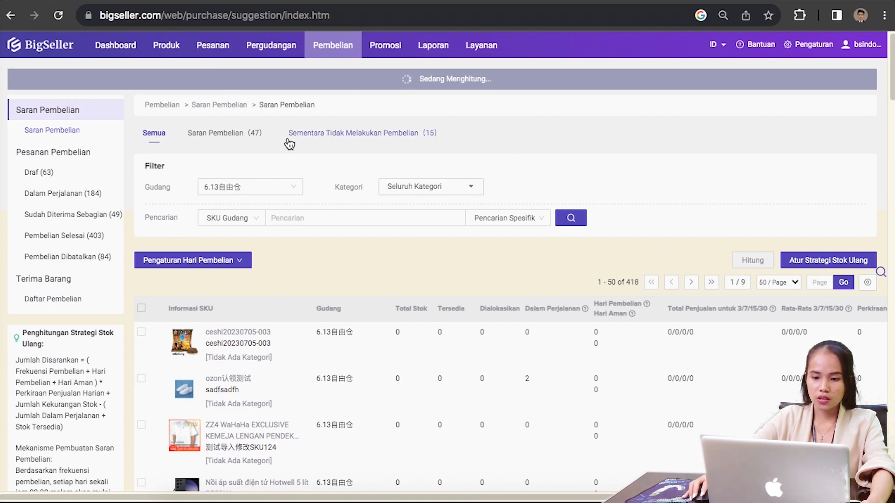
Review the Semua list's SKU columns, including Hari Pembelian / Hari Aman and Perkiraan Penjualan Harian.
click(239, 138)
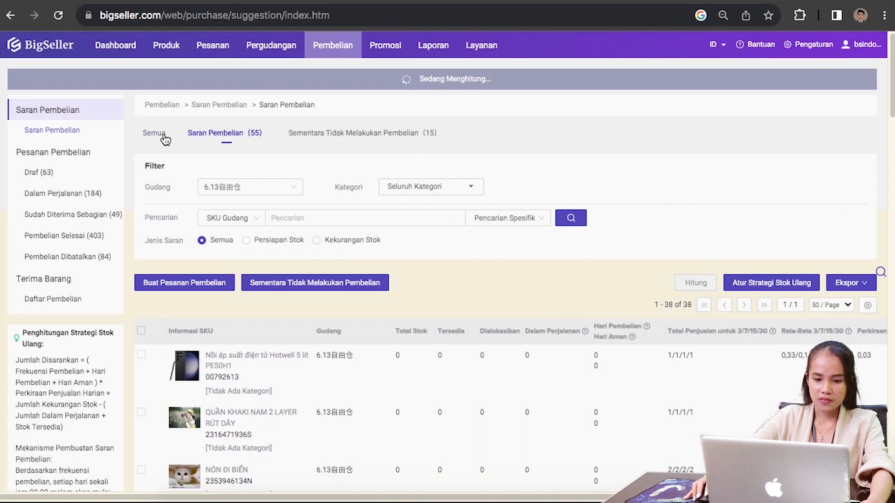
click(163, 137)
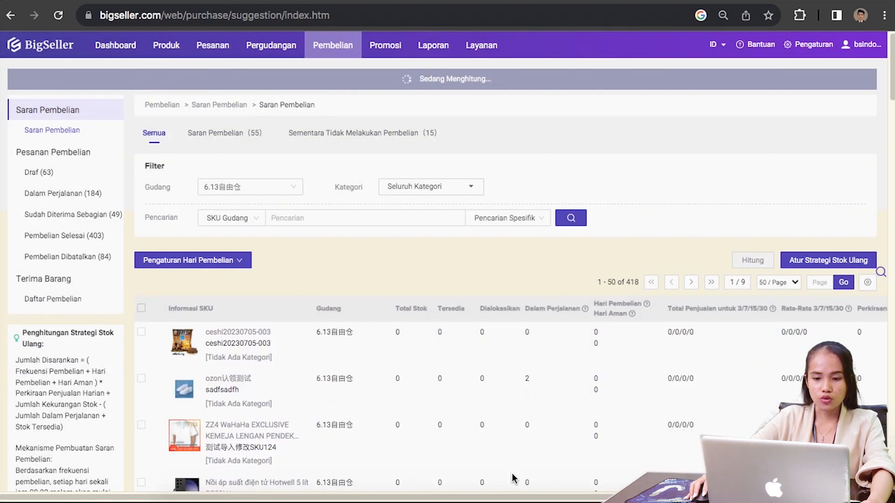
drag(513, 498, 588, 498)
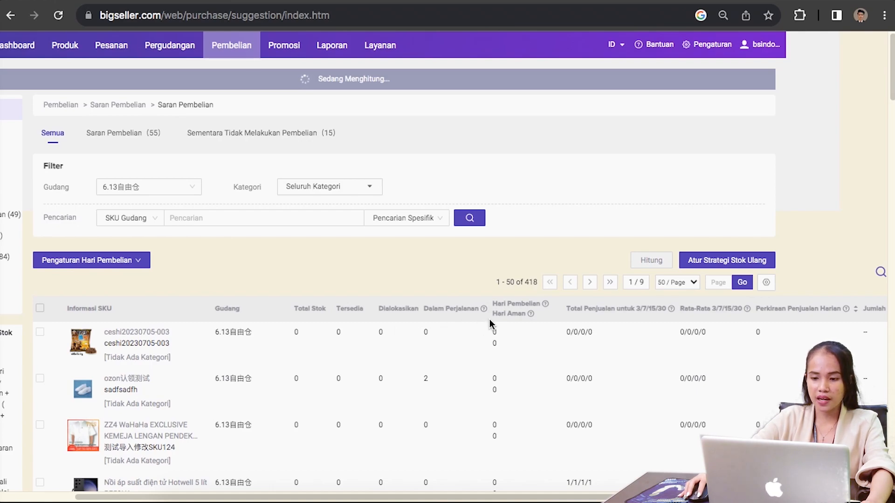
mouse_move(498, 336)
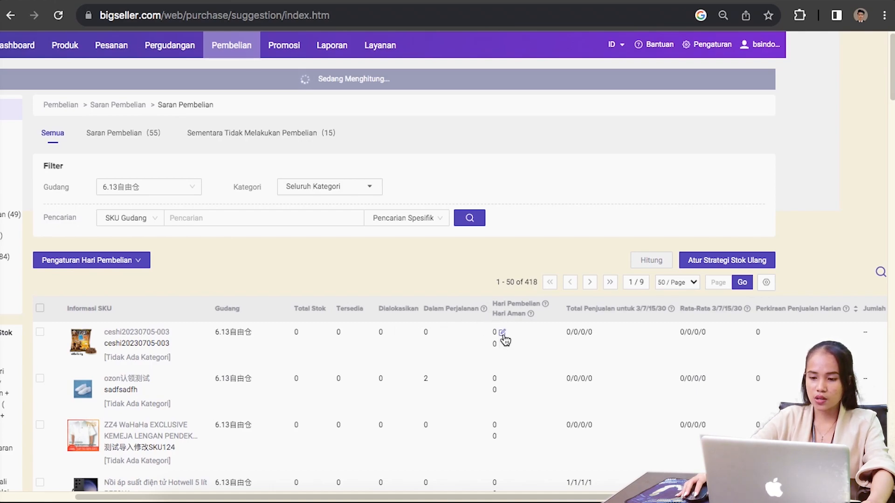
double_click(494, 334)
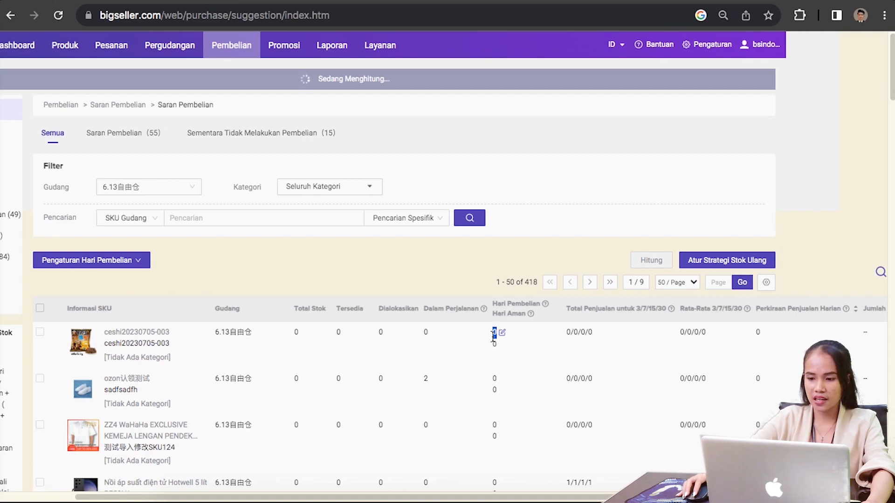
drag(499, 342, 504, 342)
click(528, 326)
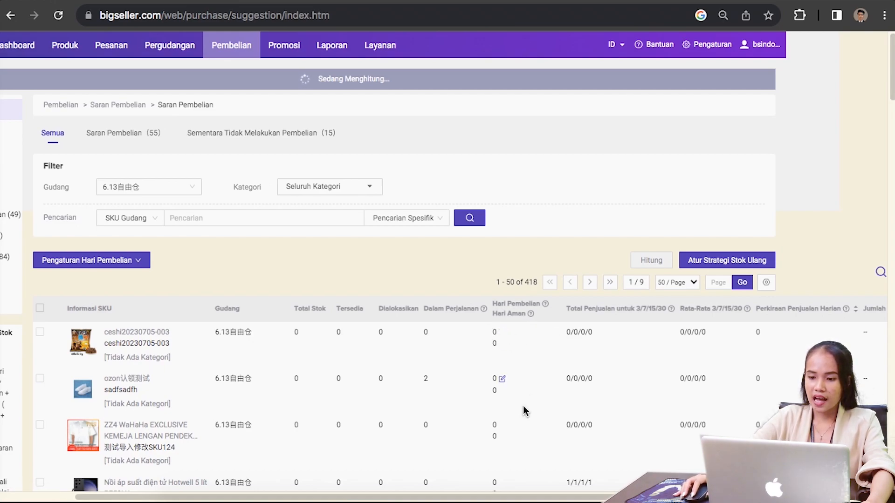
drag(555, 495, 701, 494)
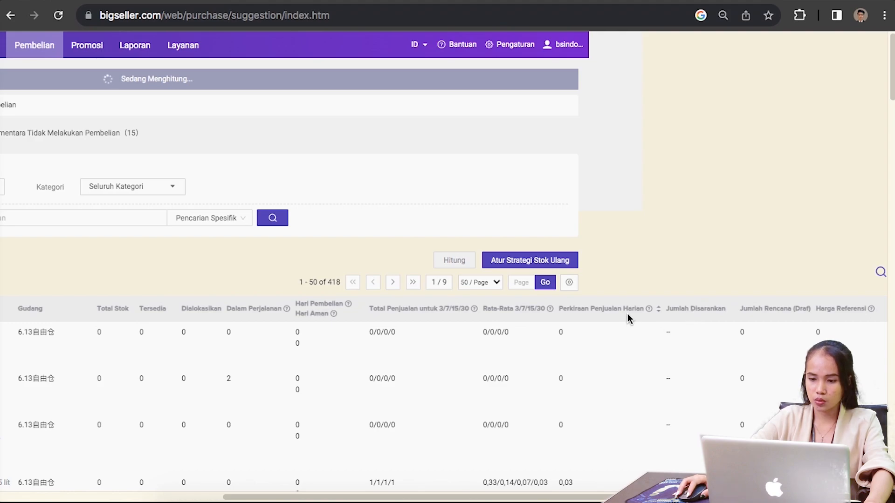
mouse_move(650, 315)
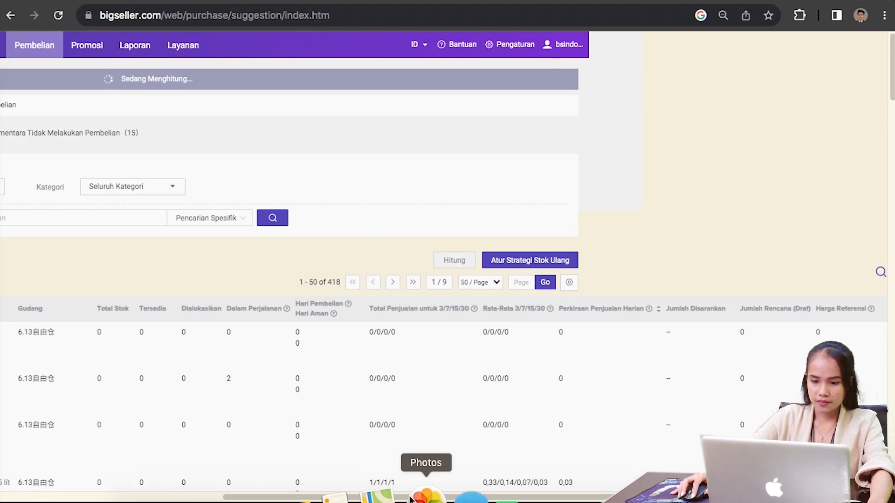
drag(463, 498, 240, 497)
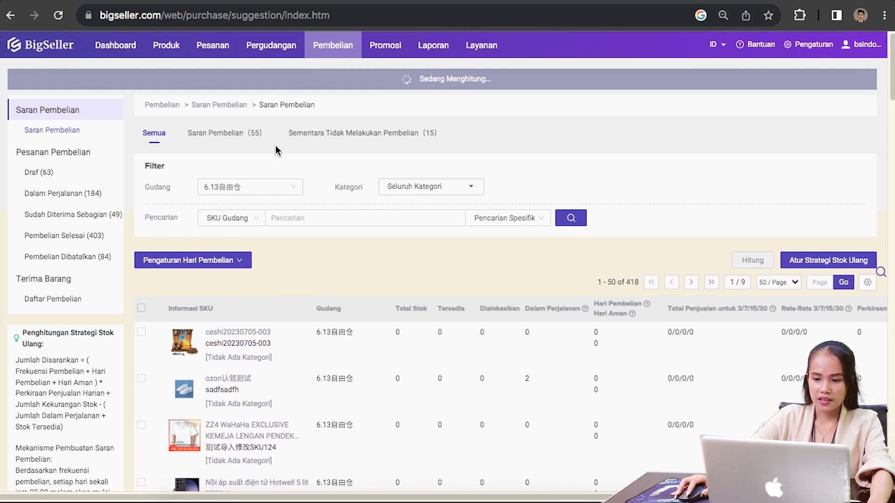
Examine the suggested quantities (Jumlah Disarankan) of the SKUs in the Saran Pembelian list.
click(250, 136)
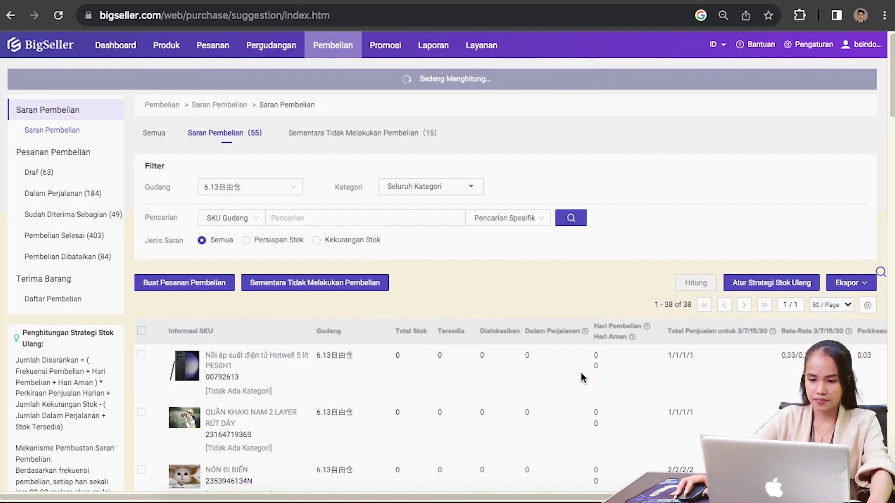
scroll(554, 410, down, 1)
scroll(556, 410, up, 1)
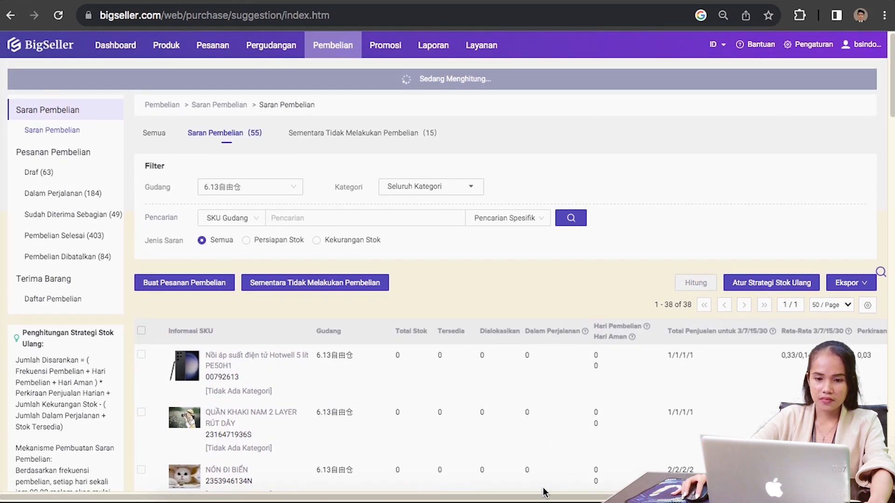
drag(551, 497, 808, 495)
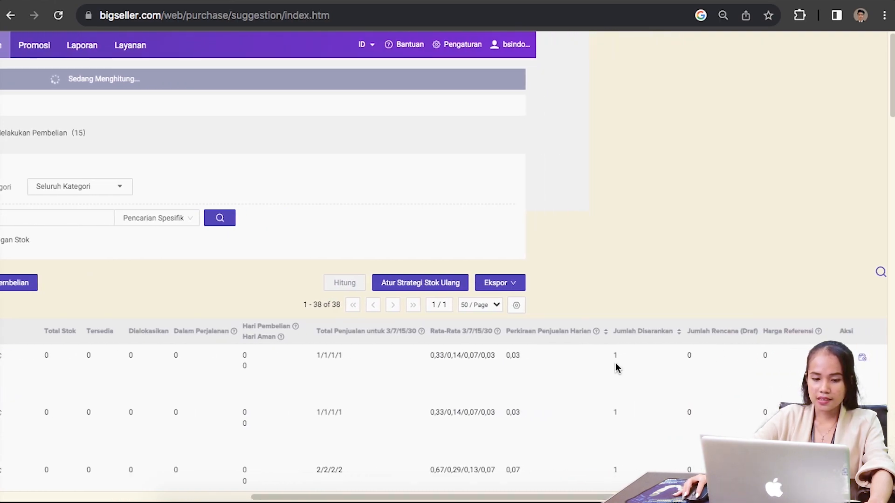
scroll(389, 266, left, 10)
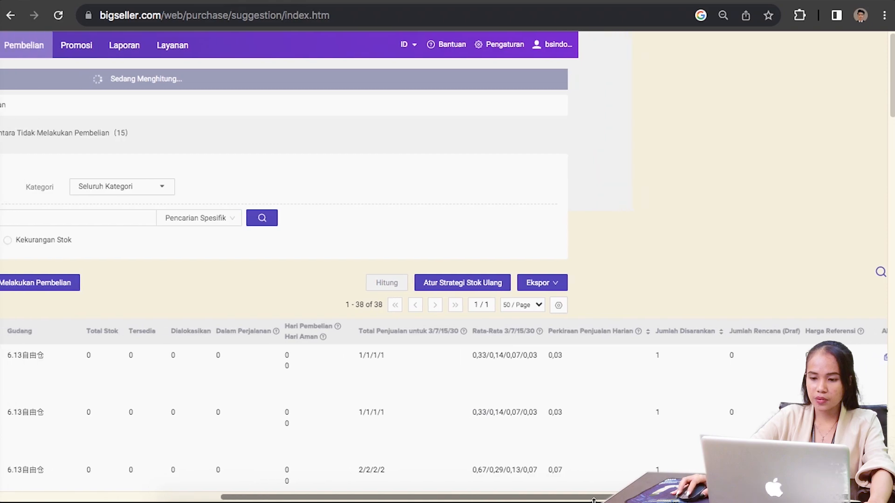
drag(442, 497, 418, 496)
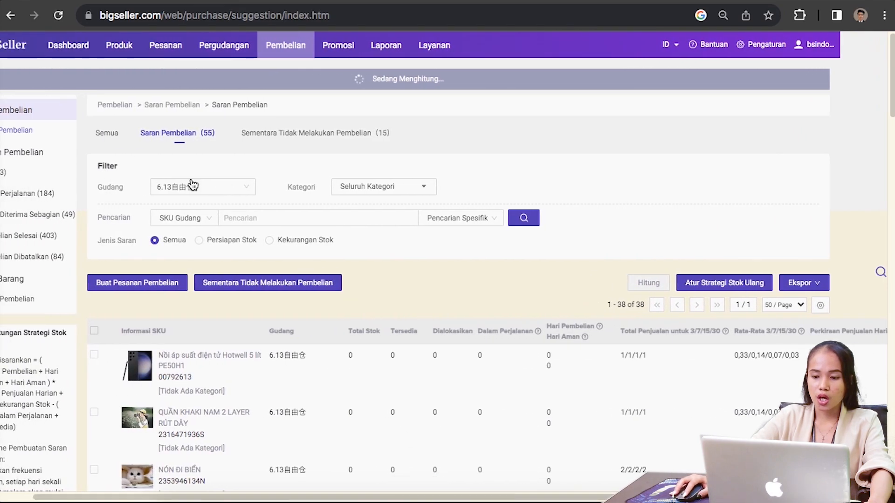
drag(333, 497, 620, 497)
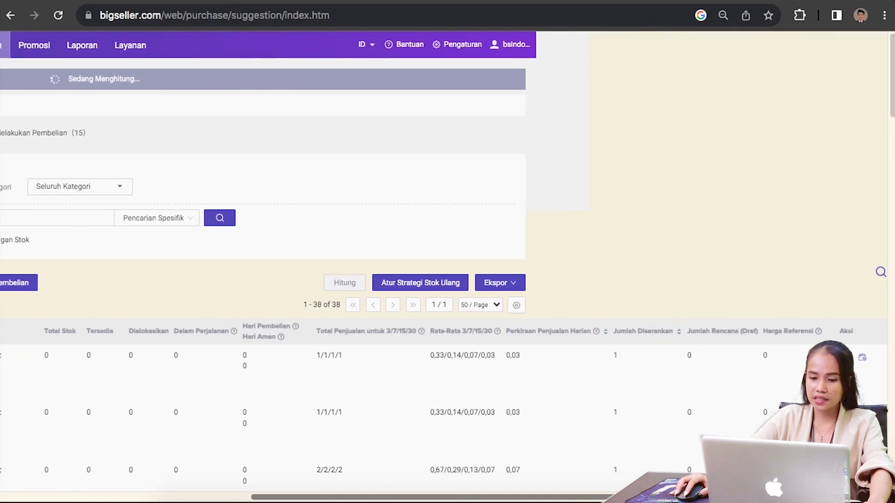
double_click(614, 355)
double_click(615, 417)
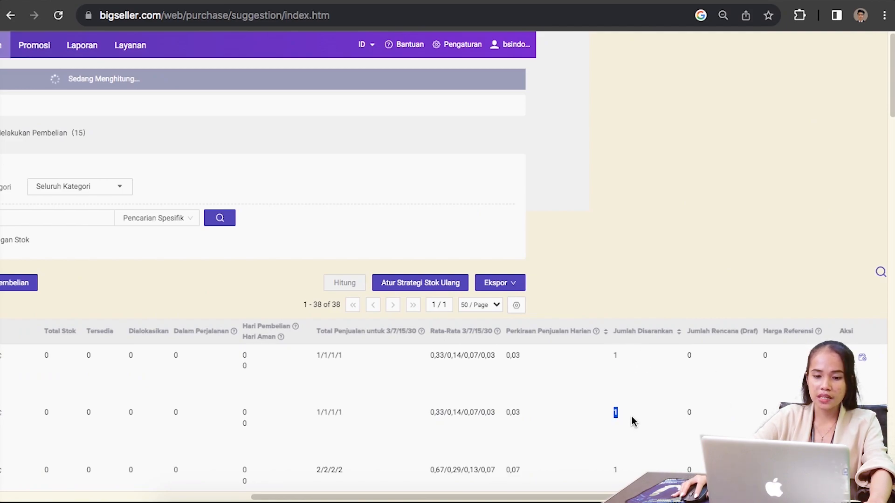
drag(609, 497, 357, 497)
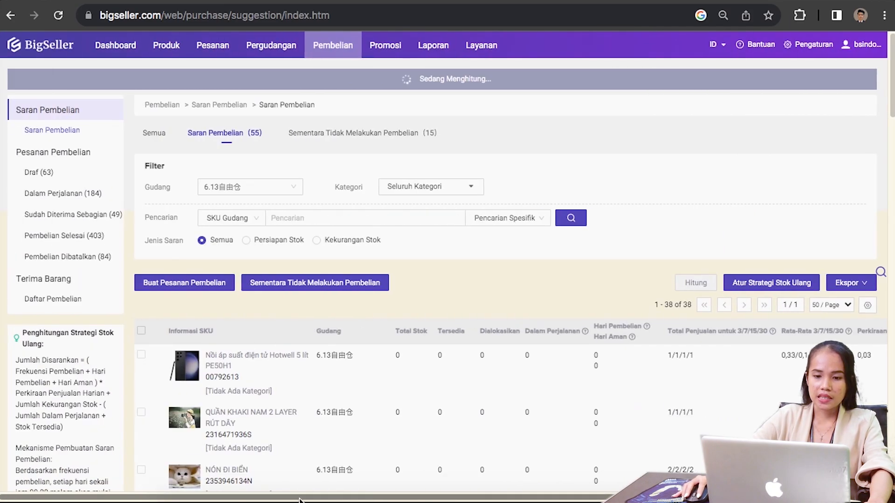
View the Sementara Tidak Melakukan Pembelian list, and return to the Semua list.
click(379, 140)
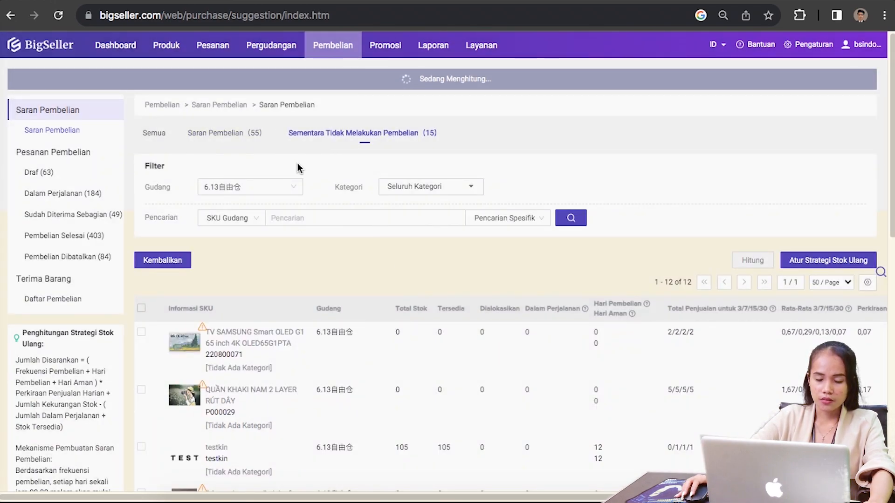
scroll(381, 213, down, 1)
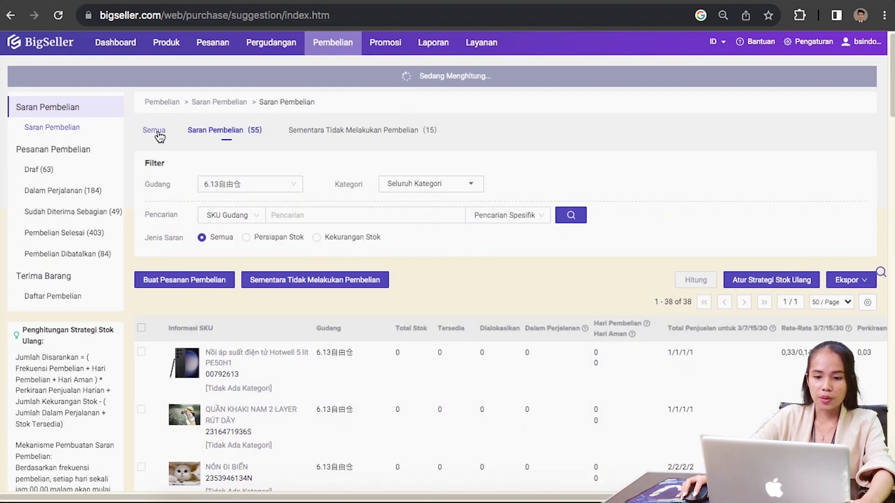
click(157, 134)
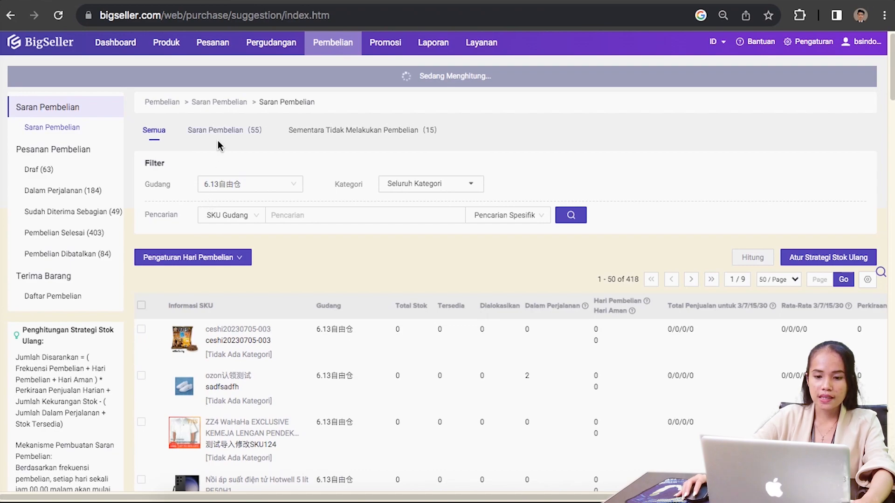
Move SKU 00792613 from the Saran Pembelian list to Sementara Tidak Melakukan Pembelian.
click(218, 140)
click(141, 353)
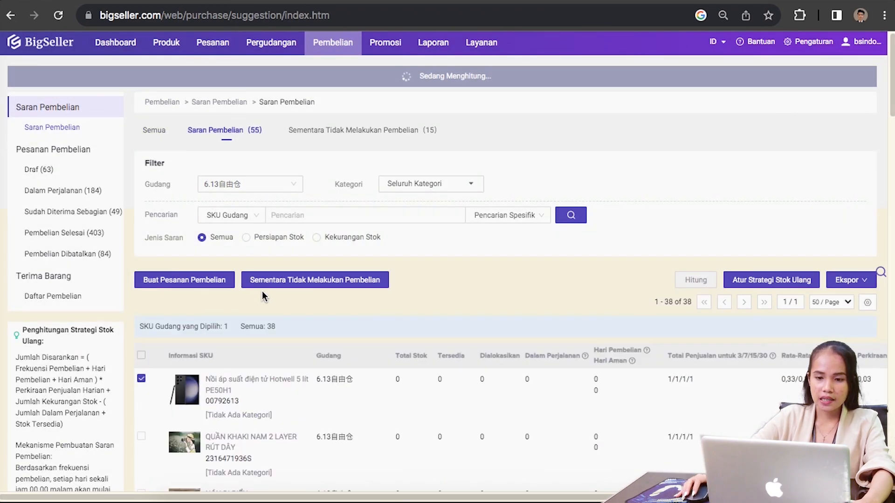
click(306, 281)
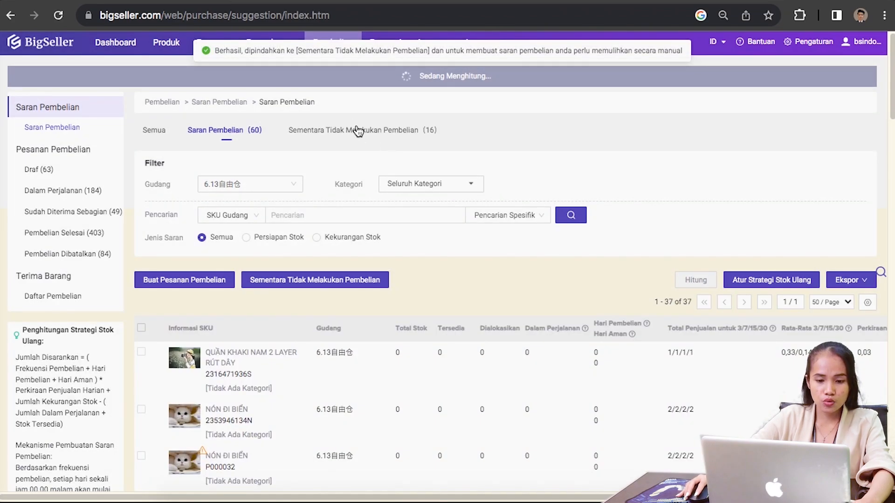
Restore SKU 00792613 from Sementara Tidak Melakukan Pembelian to the purchase suggestions, and return to the Semua list.
click(338, 131)
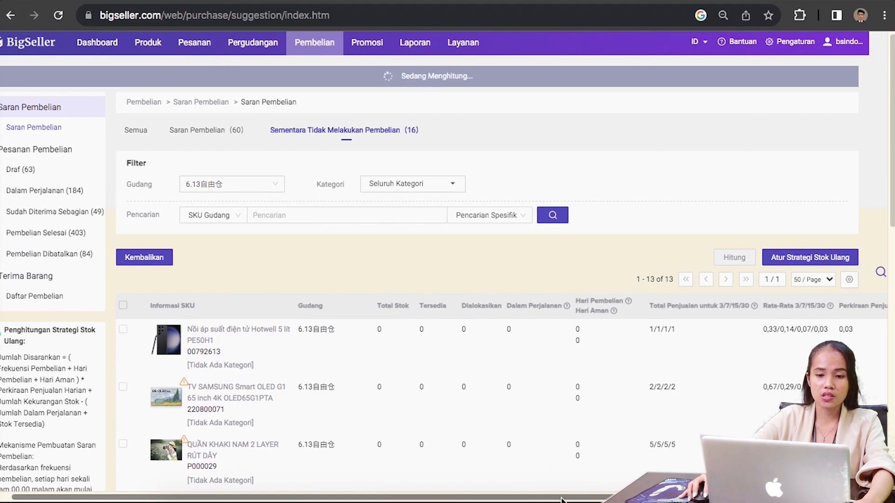
click(141, 330)
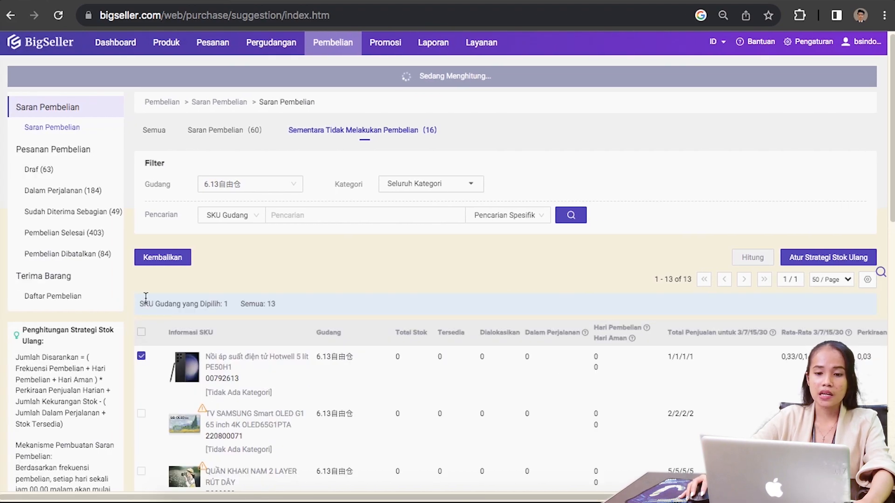
click(162, 257)
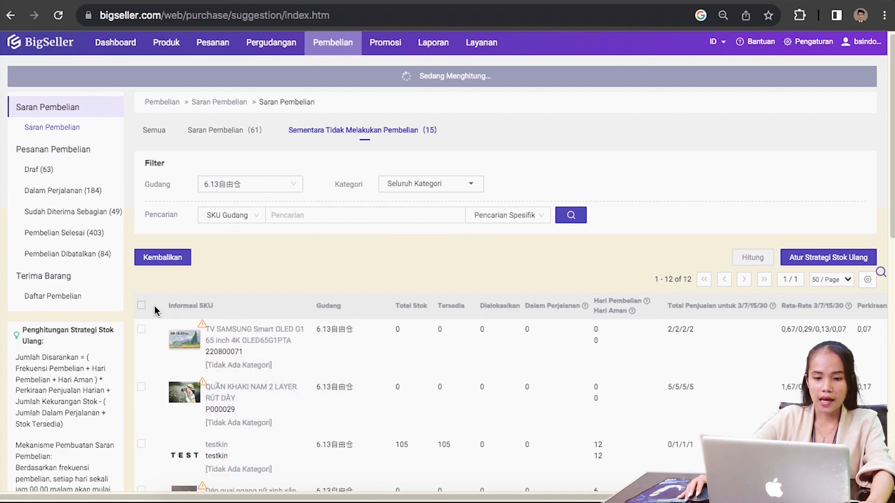
click(163, 135)
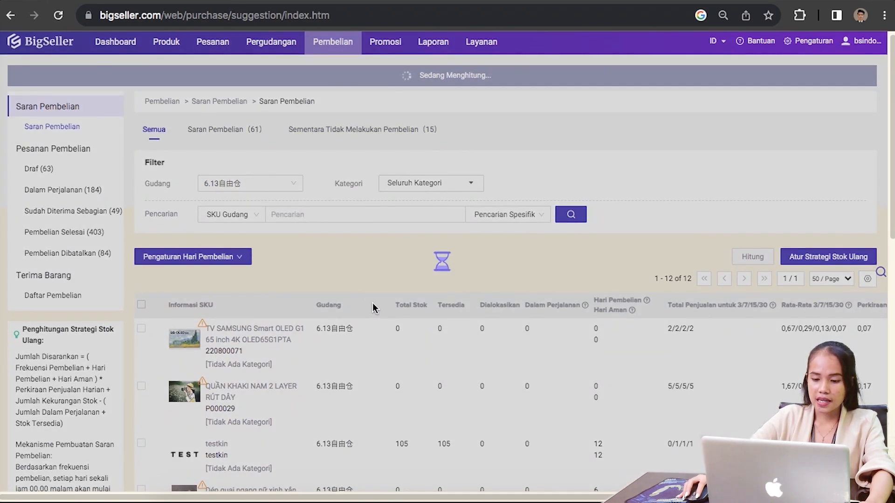
scroll(376, 311, up, 1)
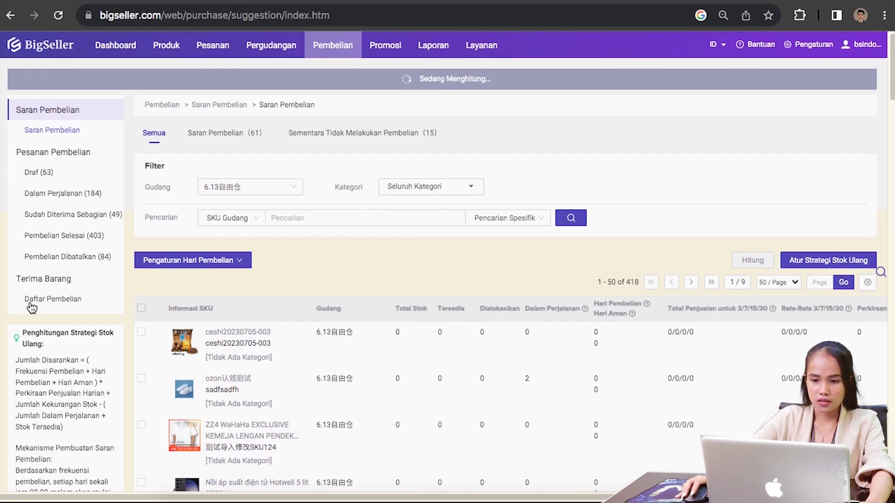
Go to the Dashboard and open the Saran Pembelian list from its Pergudangan summary.
click(133, 53)
mouse_move(156, 52)
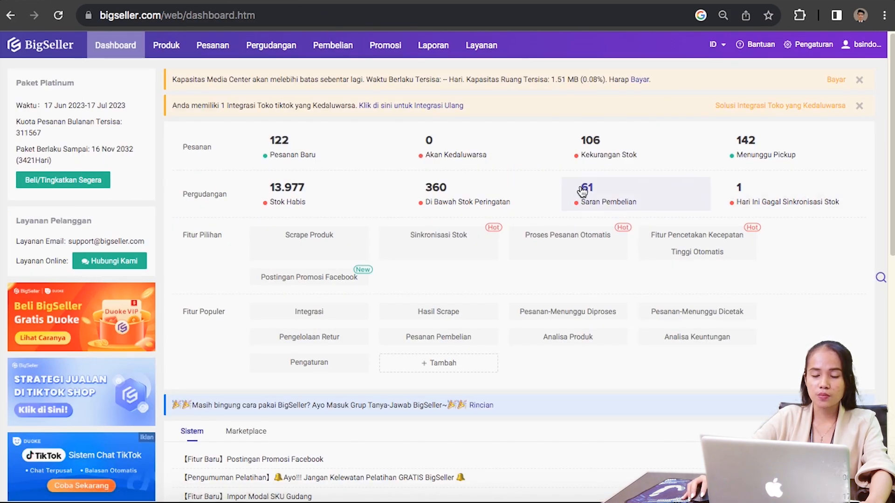
click(580, 190)
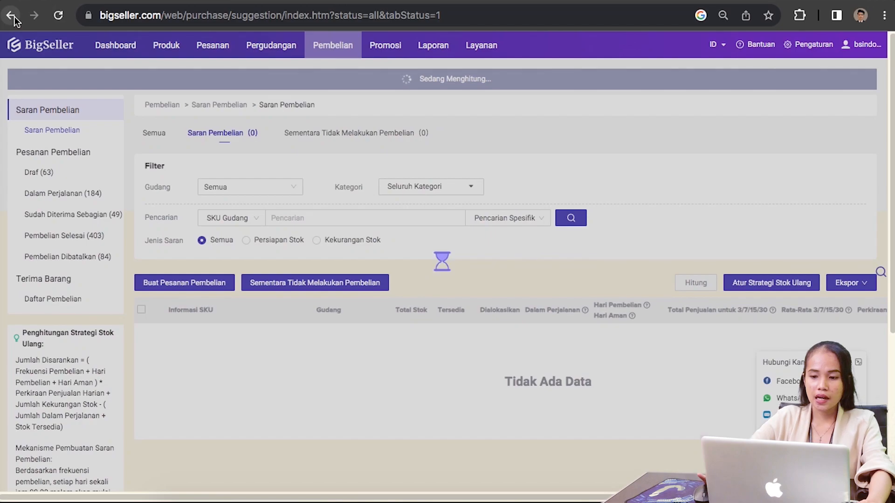
click(13, 17)
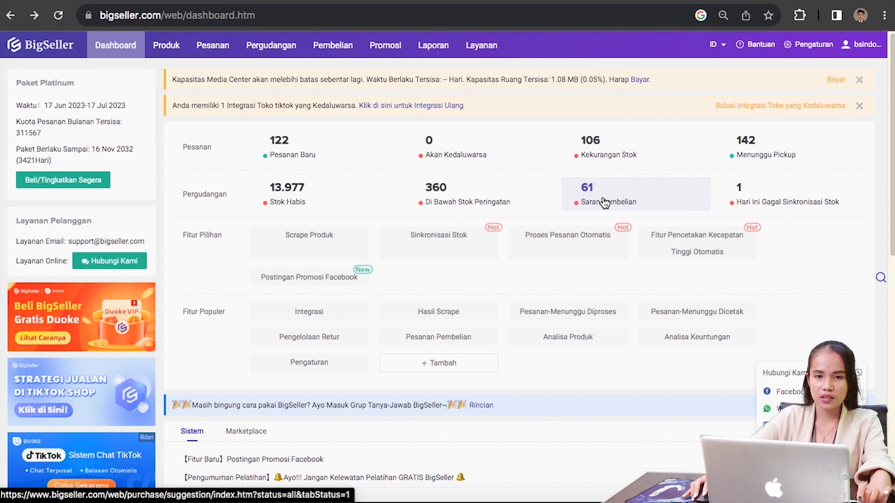
click(605, 203)
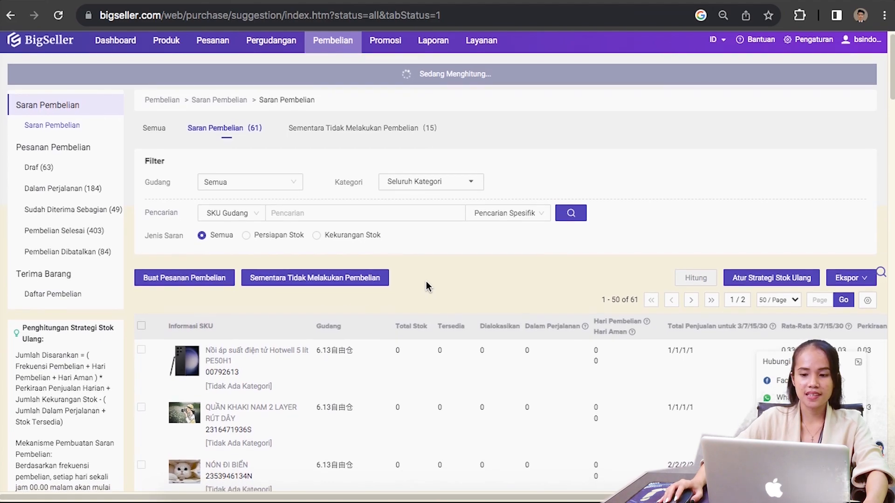
Examine the Jumlah Disarankan values of the suggested SKUs for all warehouses.
scroll(559, 341, down, 8)
scroll(558, 341, up, 8)
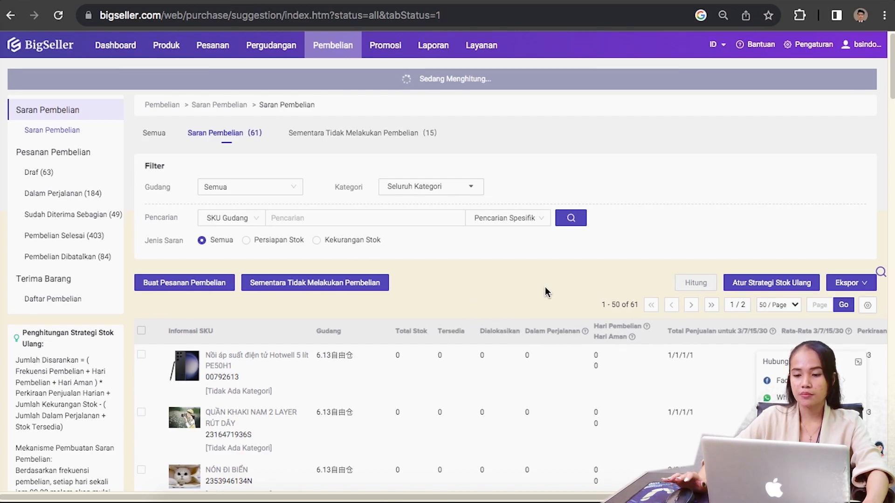
mouse_move(453, 499)
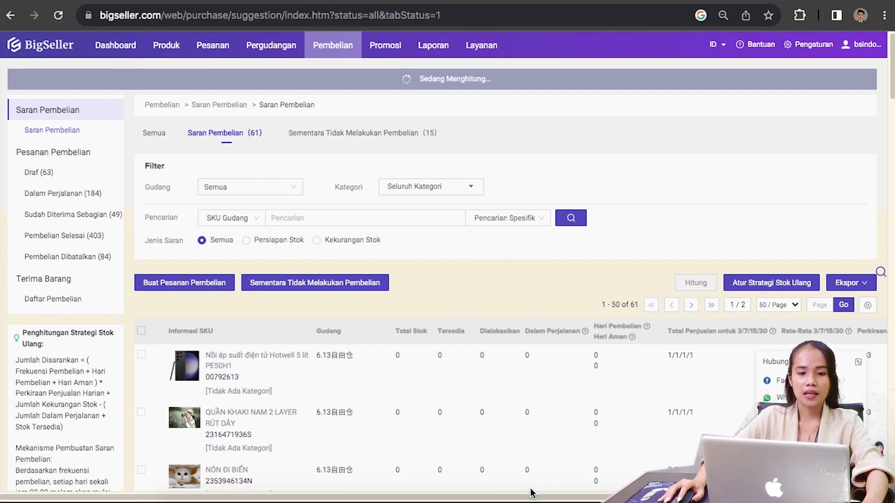
drag(529, 497, 781, 497)
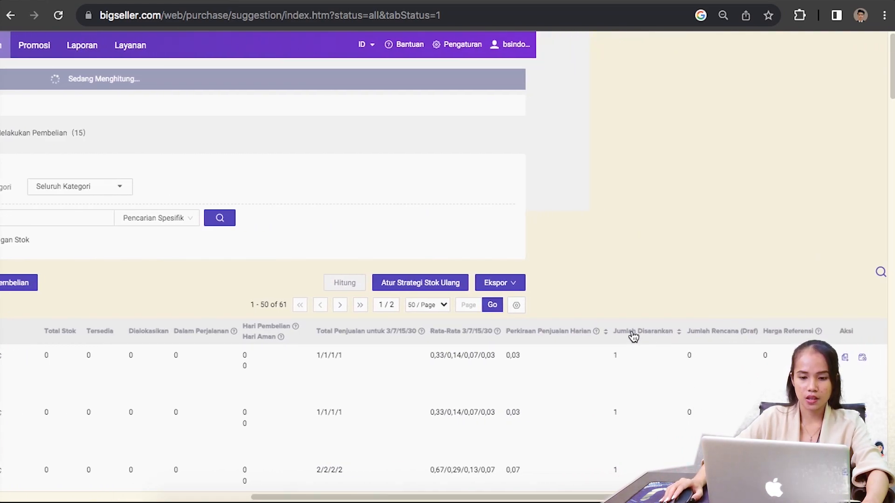
double_click(615, 356)
double_click(615, 413)
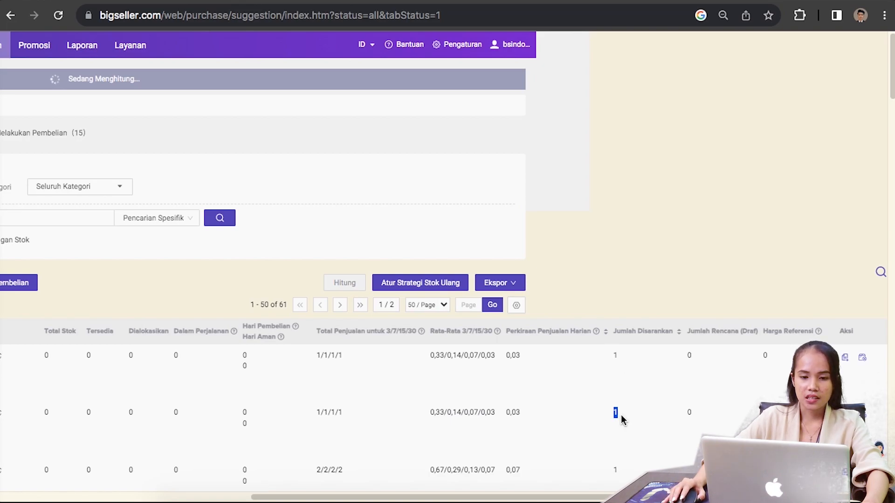
scroll(621, 413, down, 7)
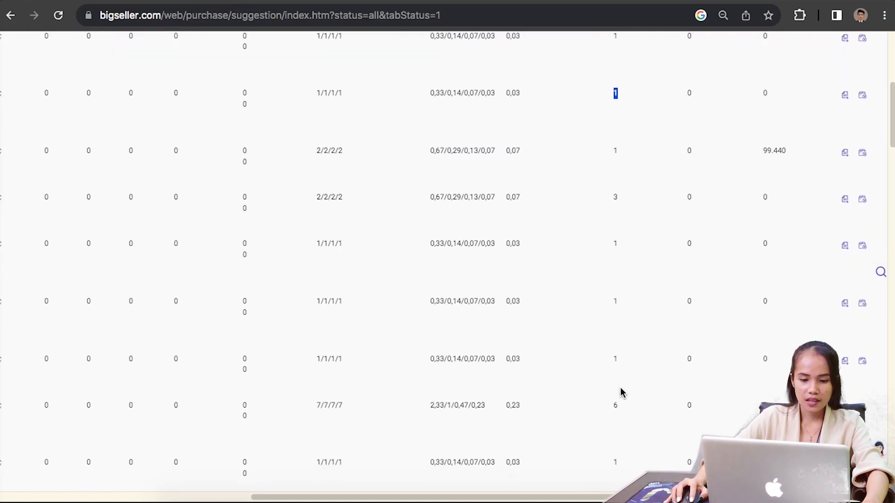
double_click(616, 196)
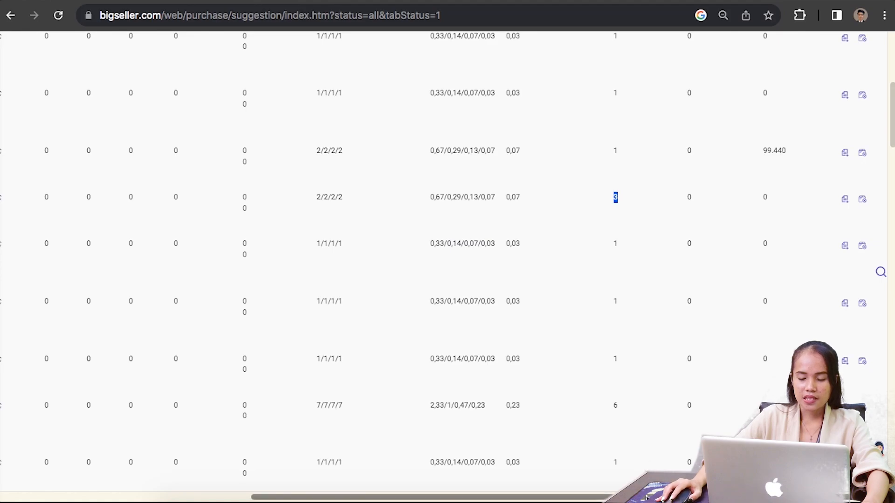
Check which SKUs the suggested quantities belong to, and review the Jumlah Disarankan column further down the list.
scroll(665, 300, left, 7)
drag(238, 498, 225, 499)
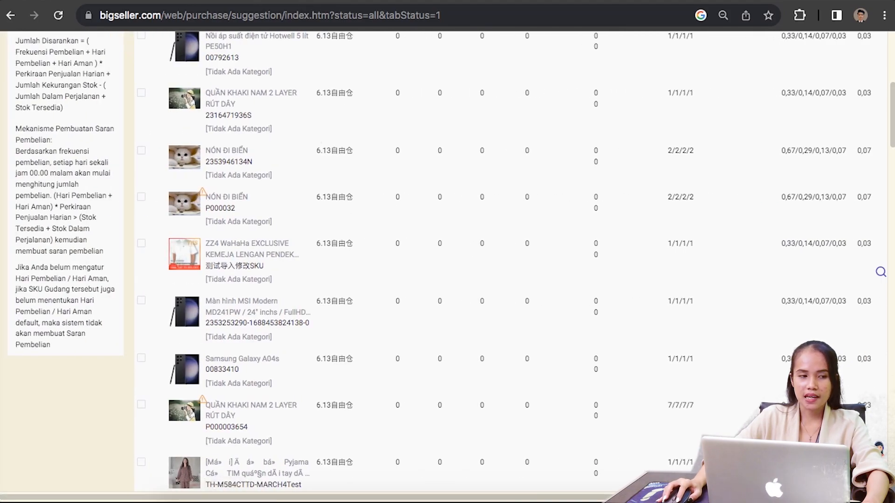
scroll(718, 459, up, 7)
drag(524, 502, 742, 501)
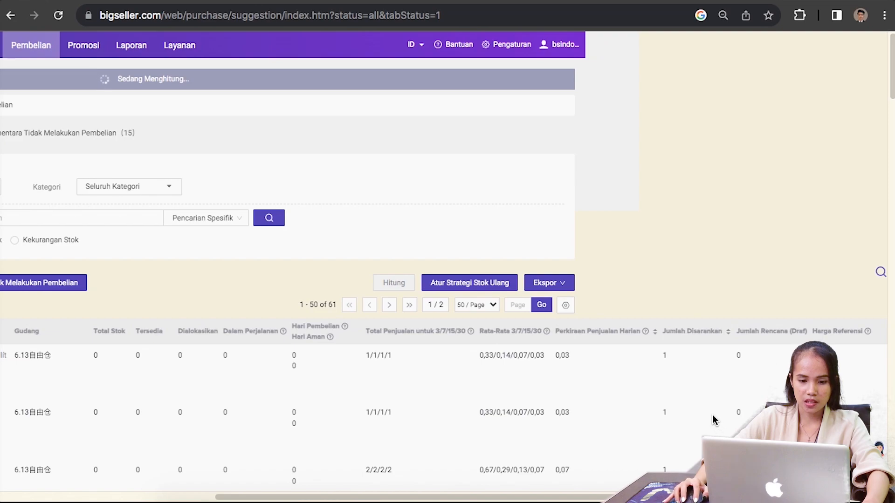
scroll(713, 420, down, 10)
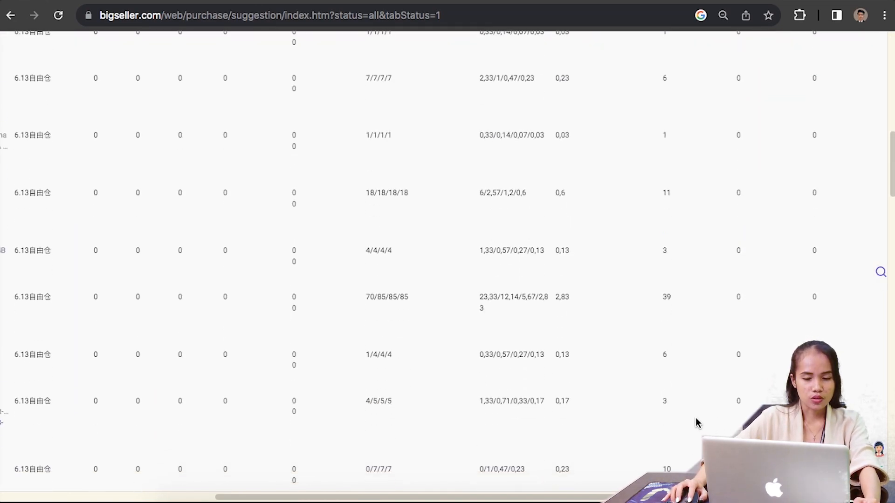
scroll(699, 424, up, 10)
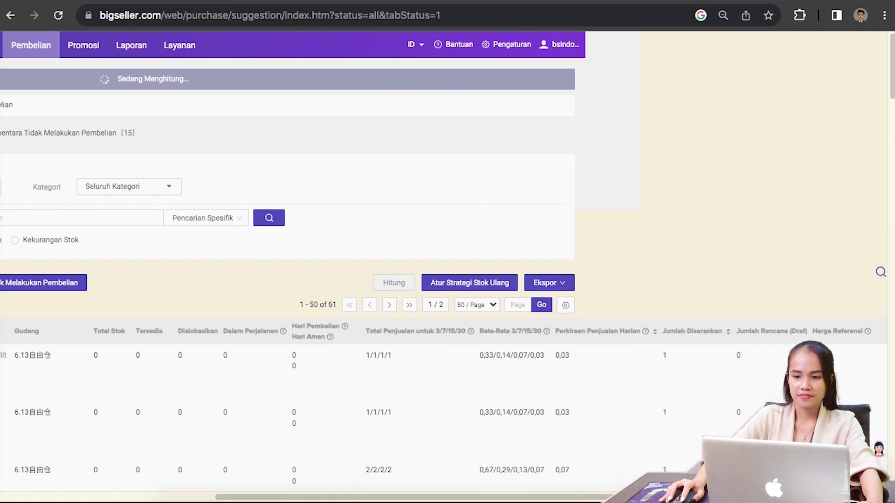